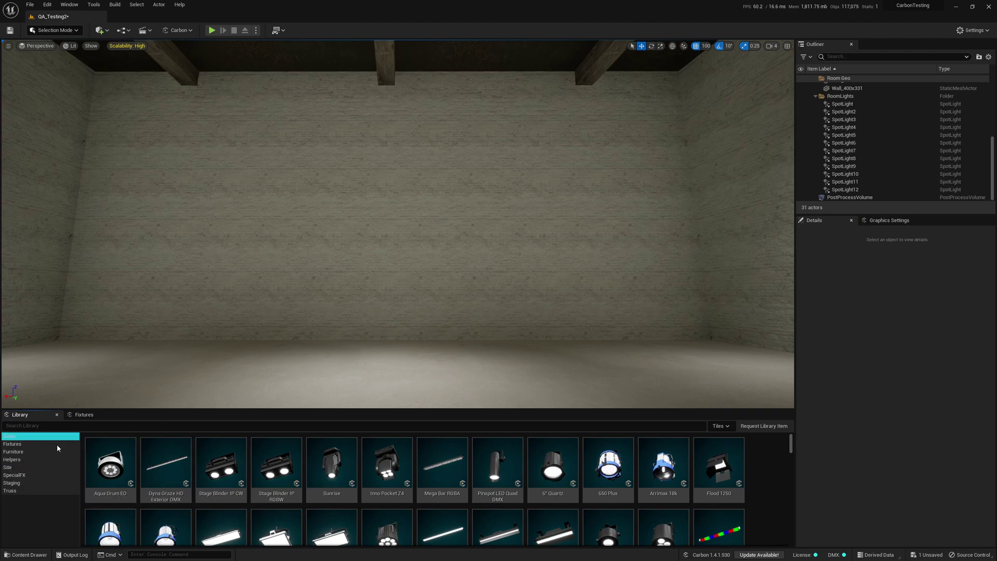
Place the Generic LEDTape fixture (LED_Tape_PP) from the library onto the room floor
click(92, 480)
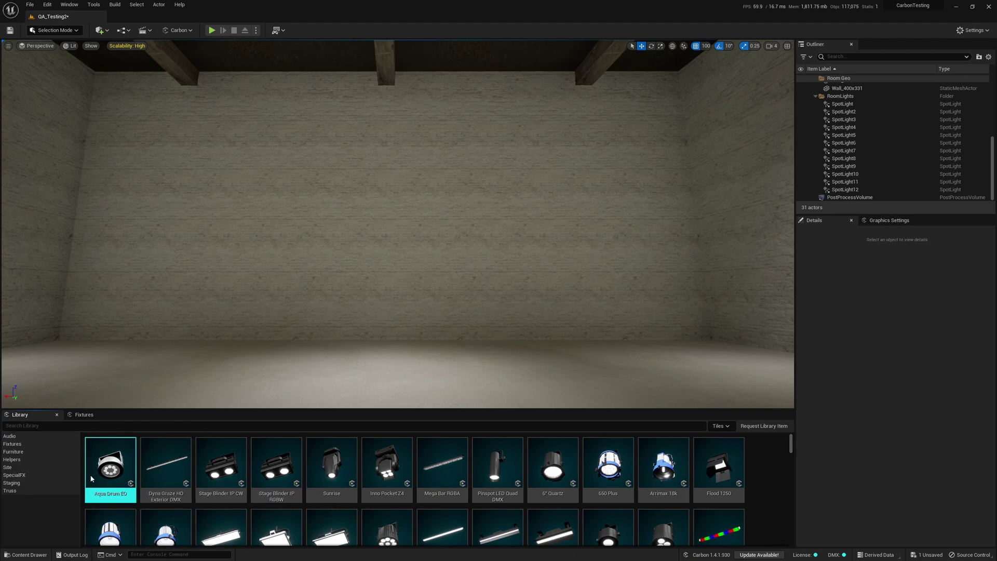
click(35, 448)
click(102, 501)
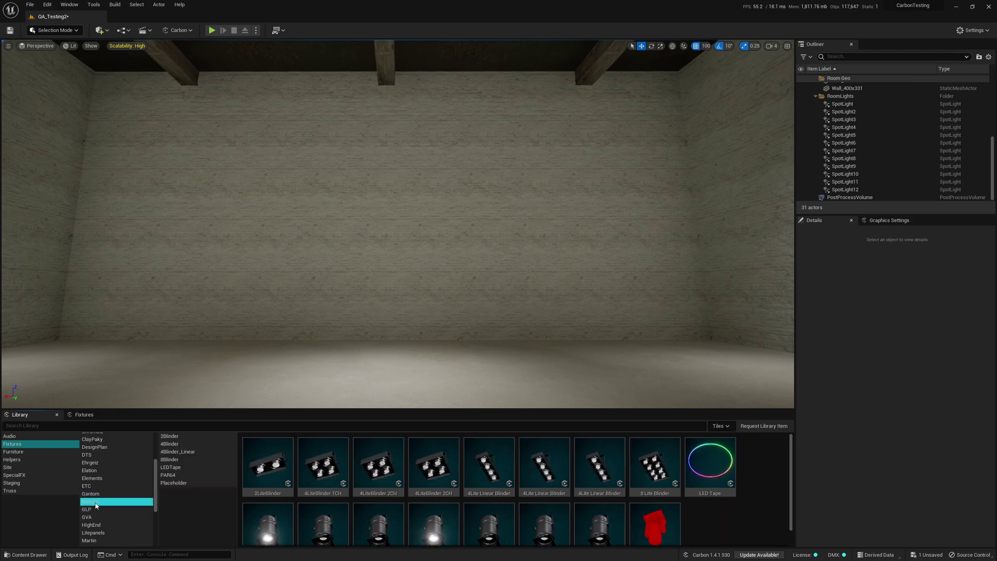
click(181, 468)
click(347, 466)
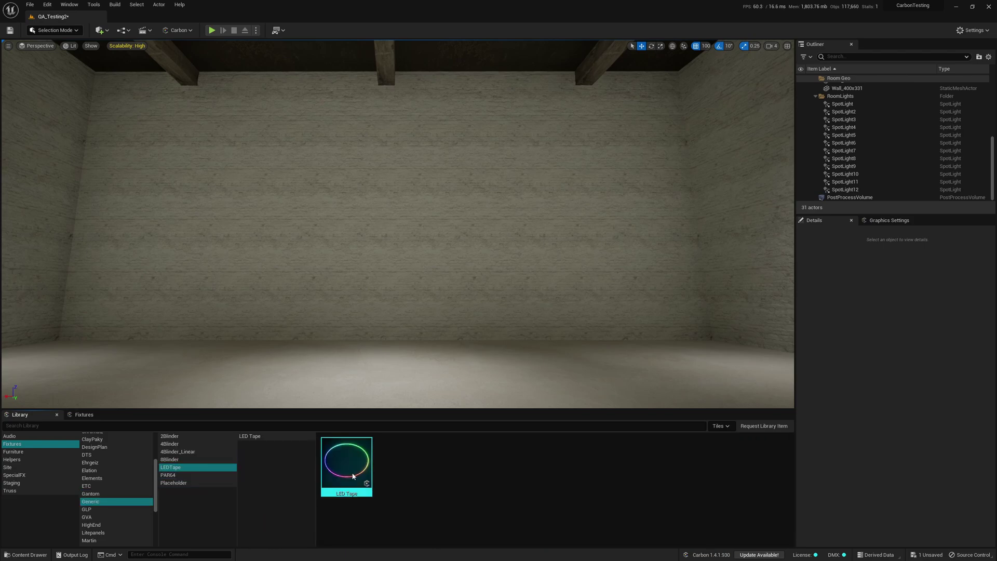
drag(349, 460, 421, 343)
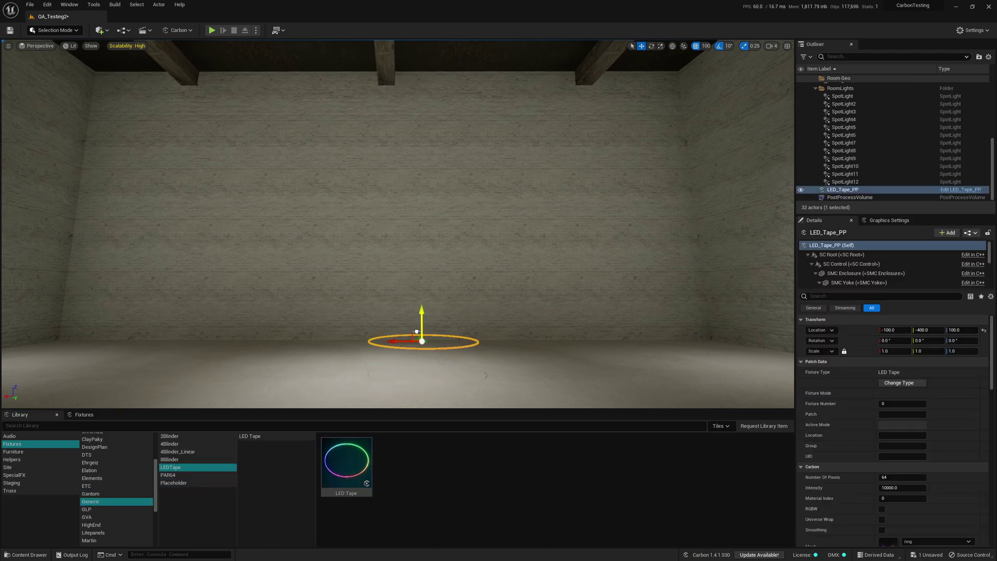
right_click(339, 490)
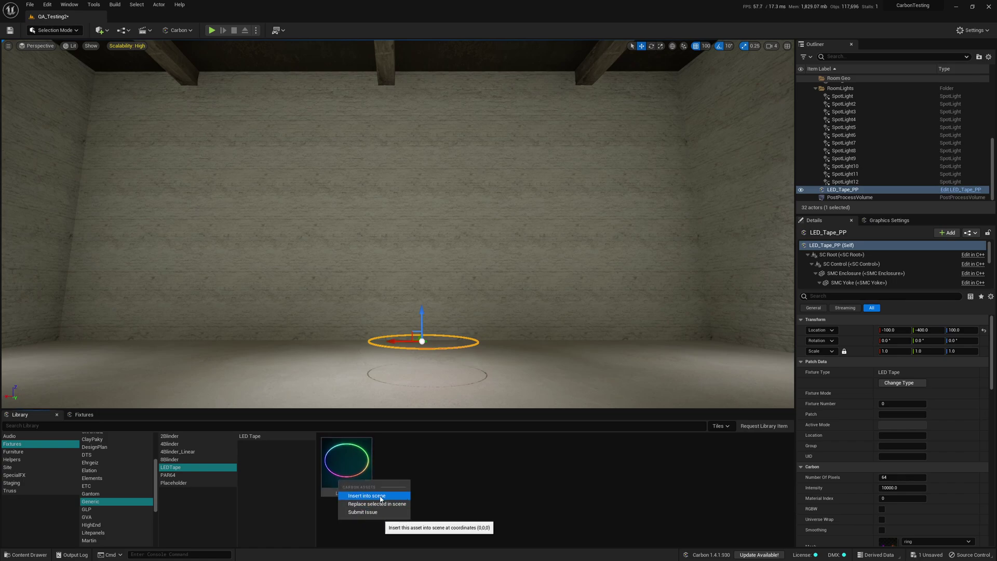
click(509, 489)
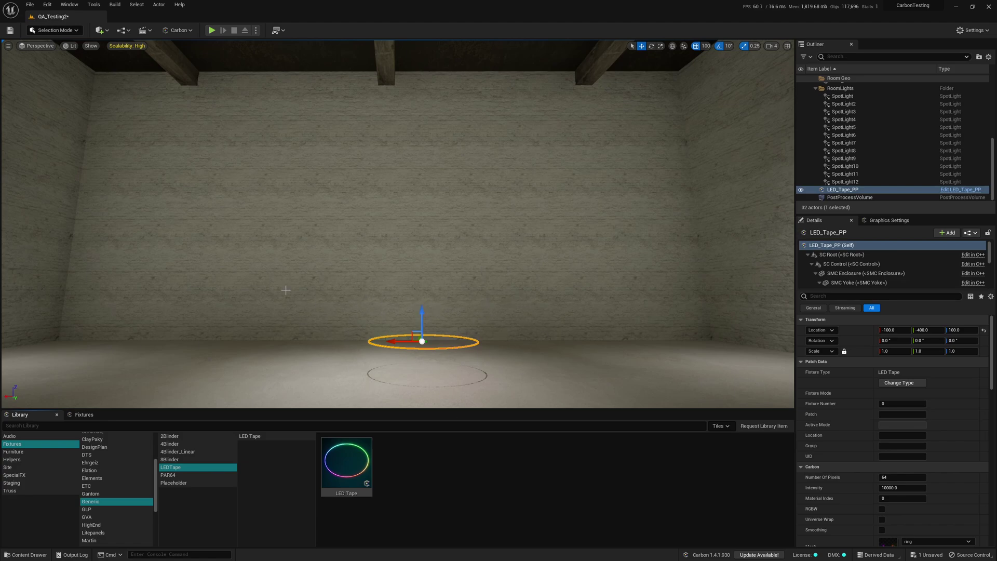
In Modeling Mode, create and accept a radius 8, height 400 cylinder on the floor
click(53, 30)
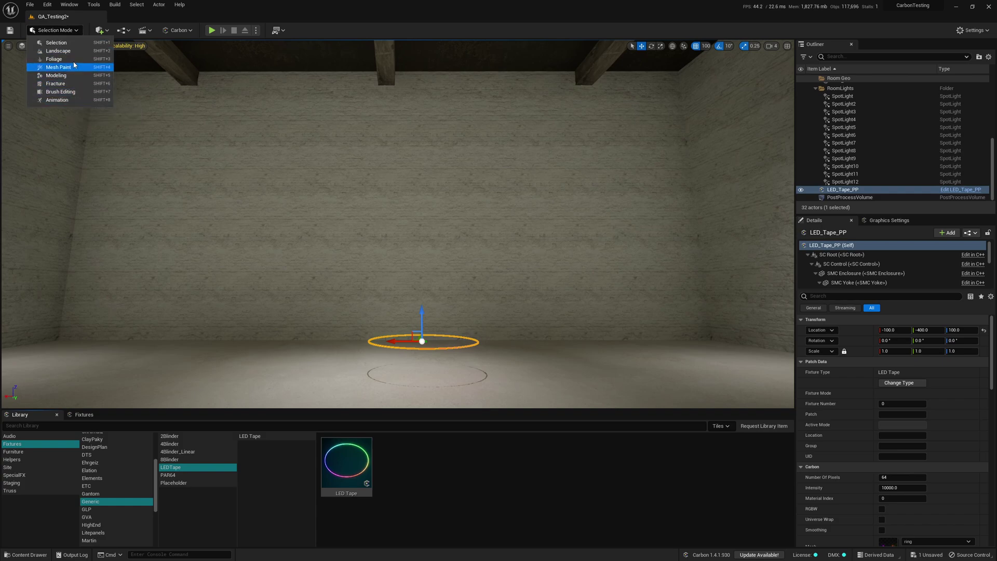
click(57, 75)
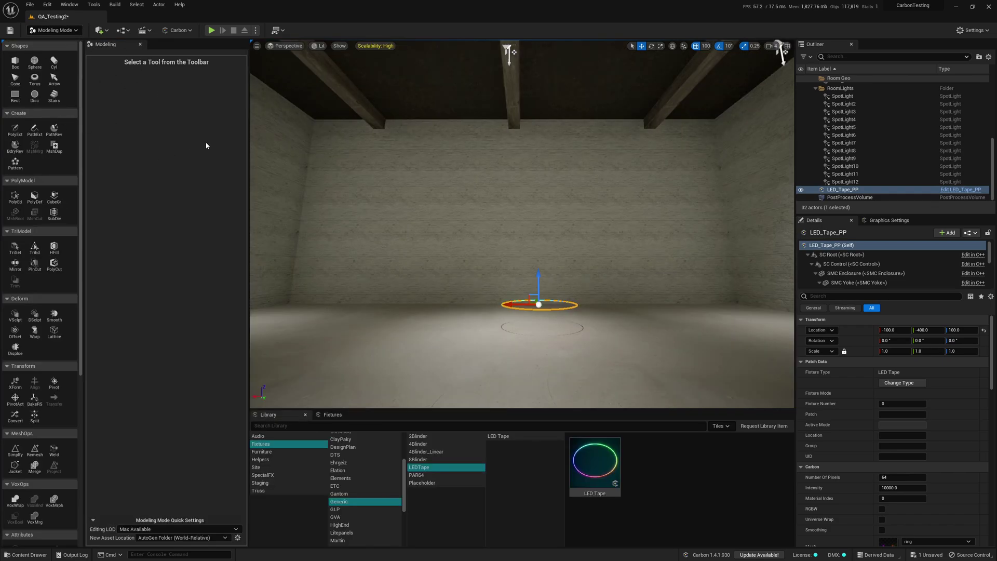
click(54, 63)
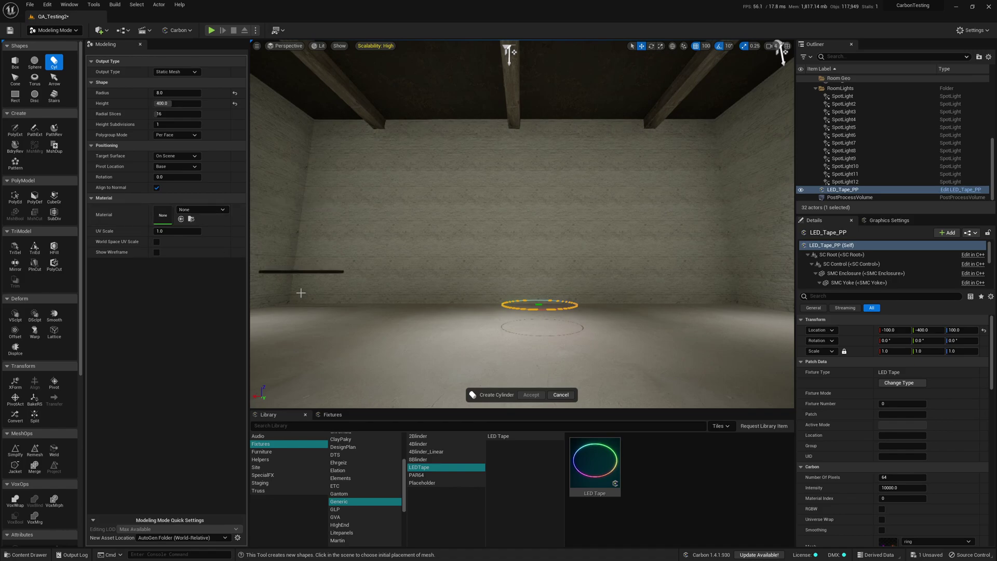
click(425, 312)
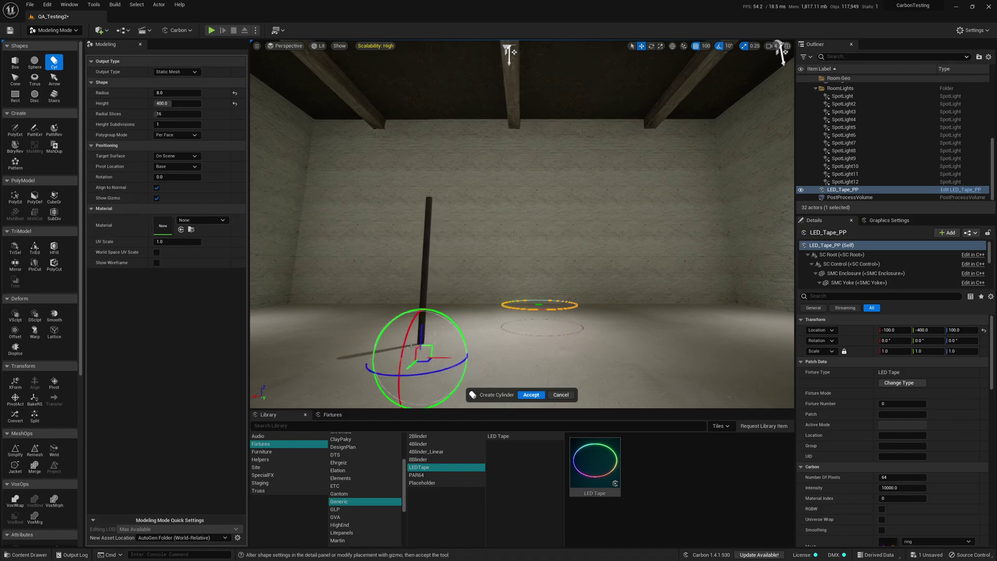
click(531, 394)
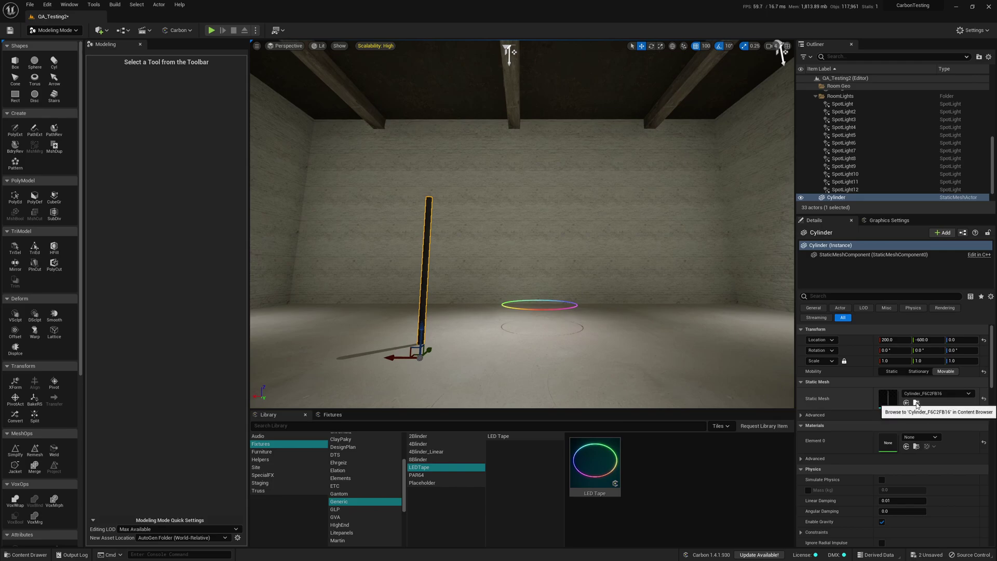
Rename the cylinder's mesh asset to LED_Tape_Model
click(916, 402)
right_click(193, 424)
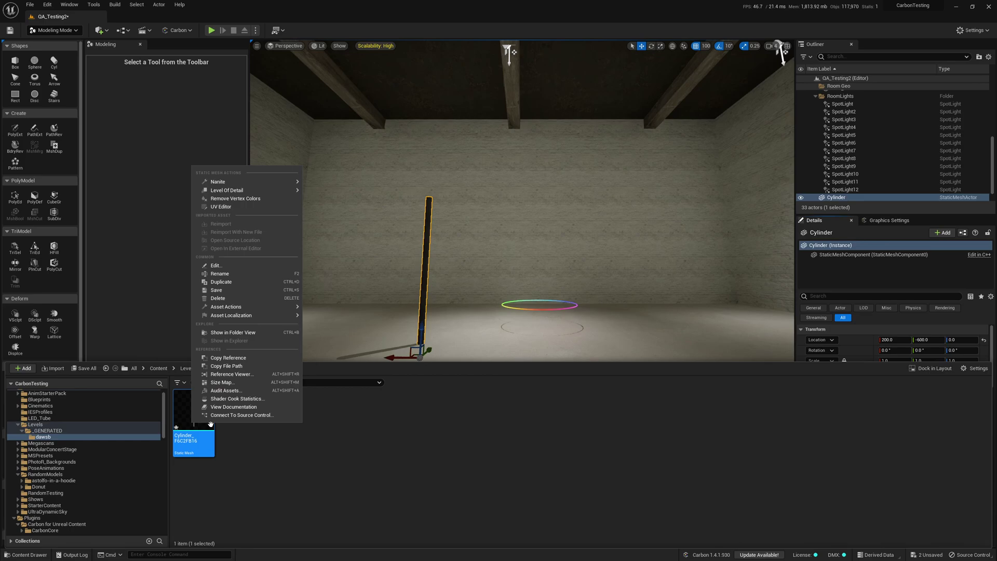
click(227, 278)
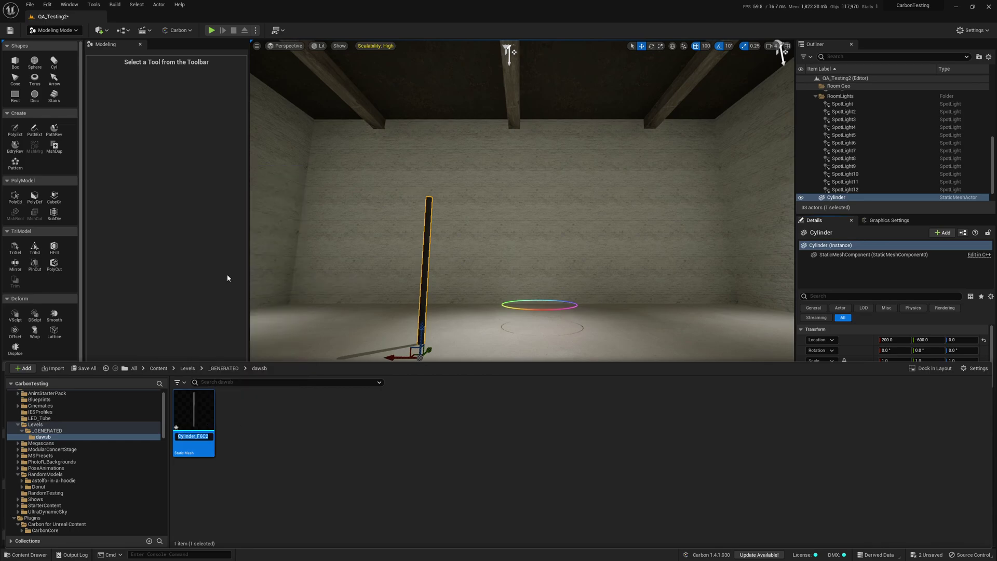
text(L)
text(_)
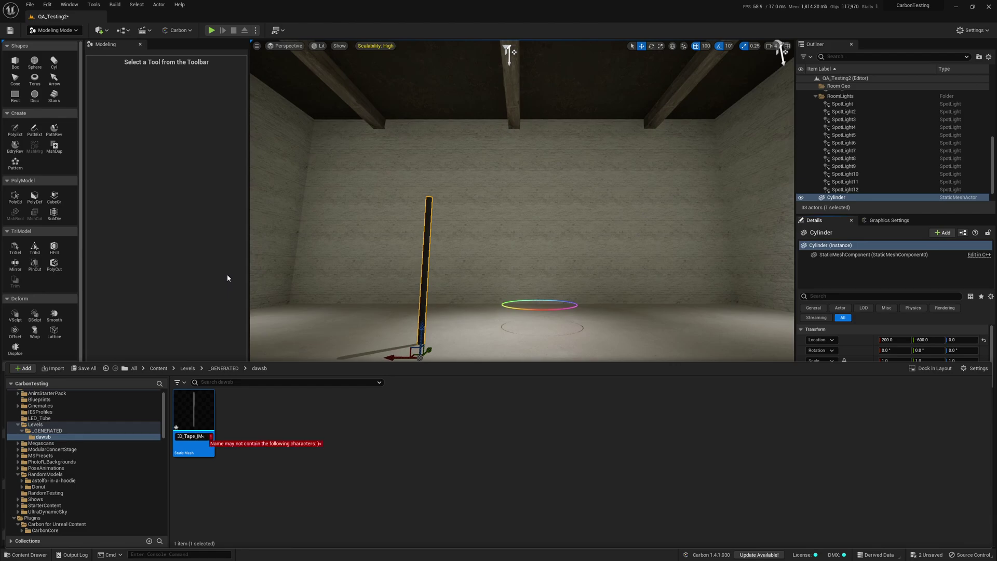
text(Model)
key(Return)
Move LED_Tape_Model into the LED_Tube folder and check the folder's contents
drag(196, 435, 46, 431)
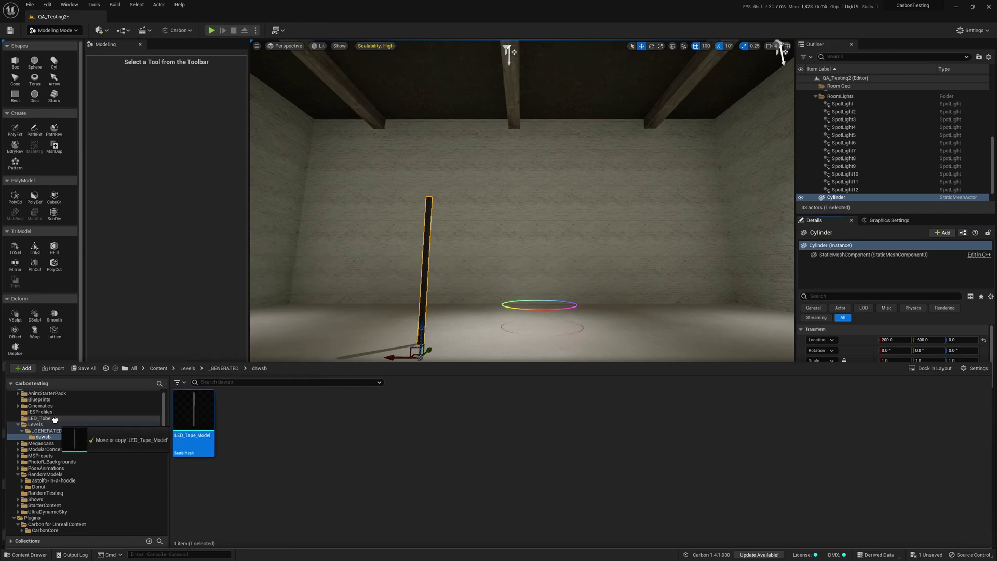
click(98, 445)
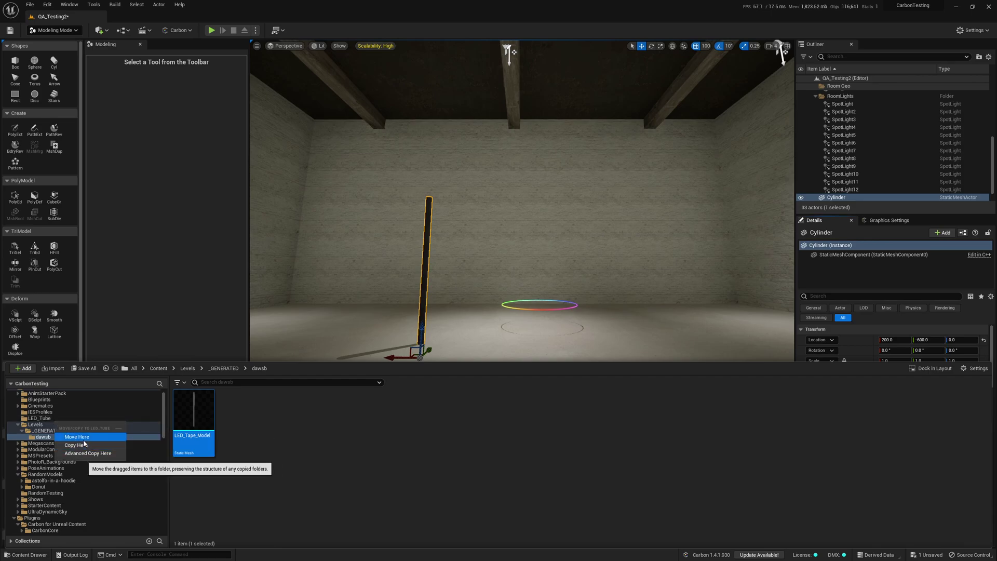
click(40, 418)
key(ctrl+space)
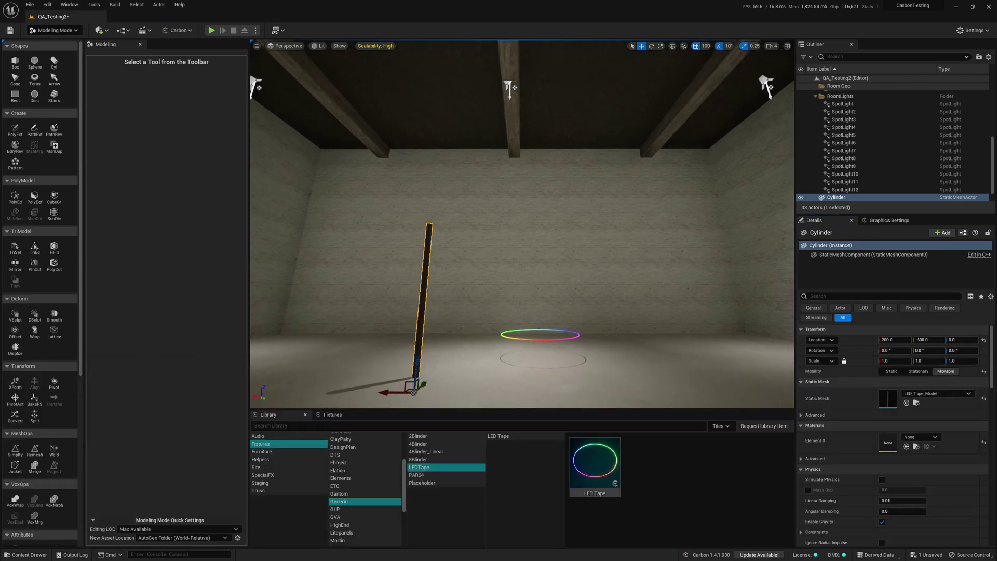
Open the LED_Tape_Model cylinder in the UV Editor from the Modeling UVs tools
right_drag(488, 335, 486, 301)
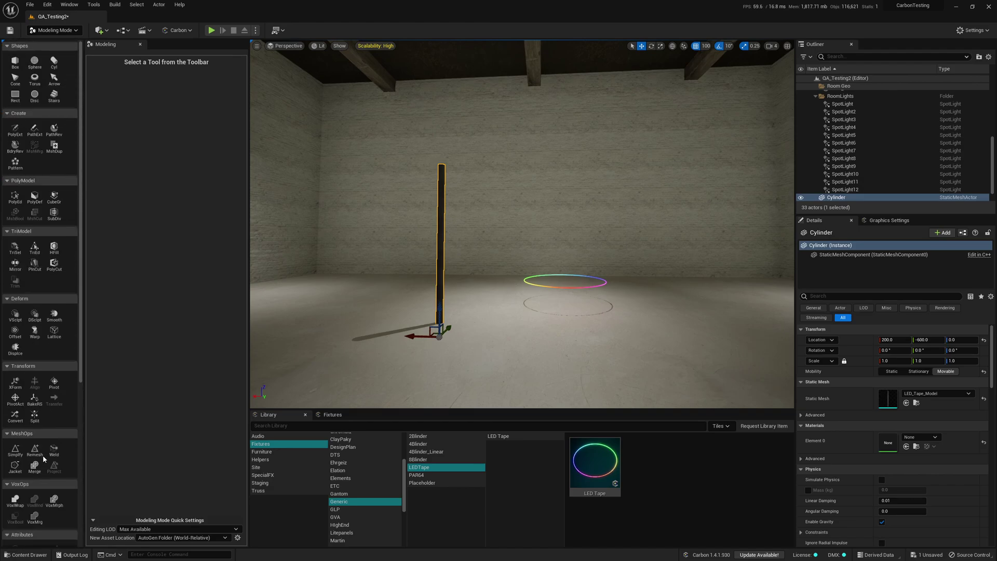
scroll(43, 455, down, 6)
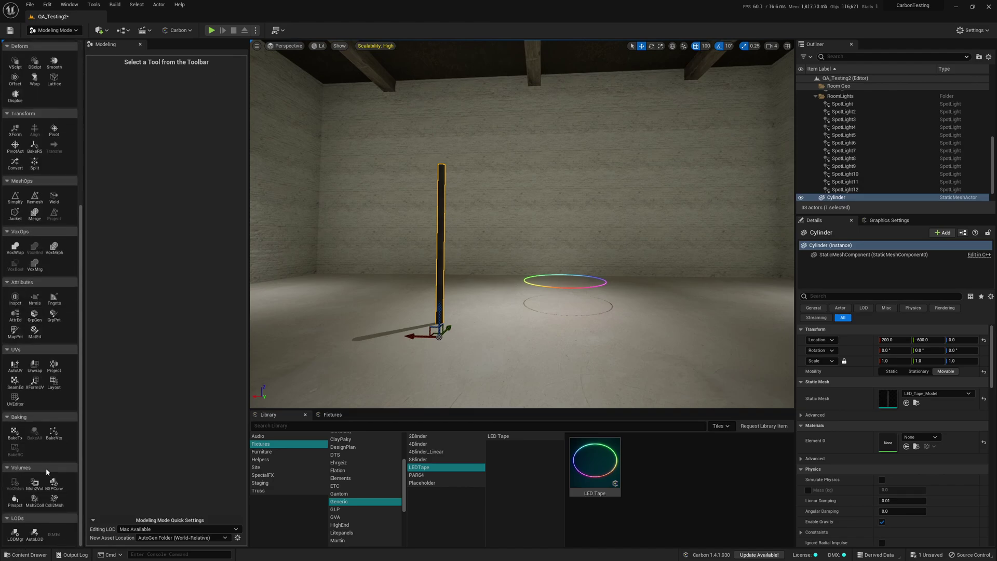
click(14, 399)
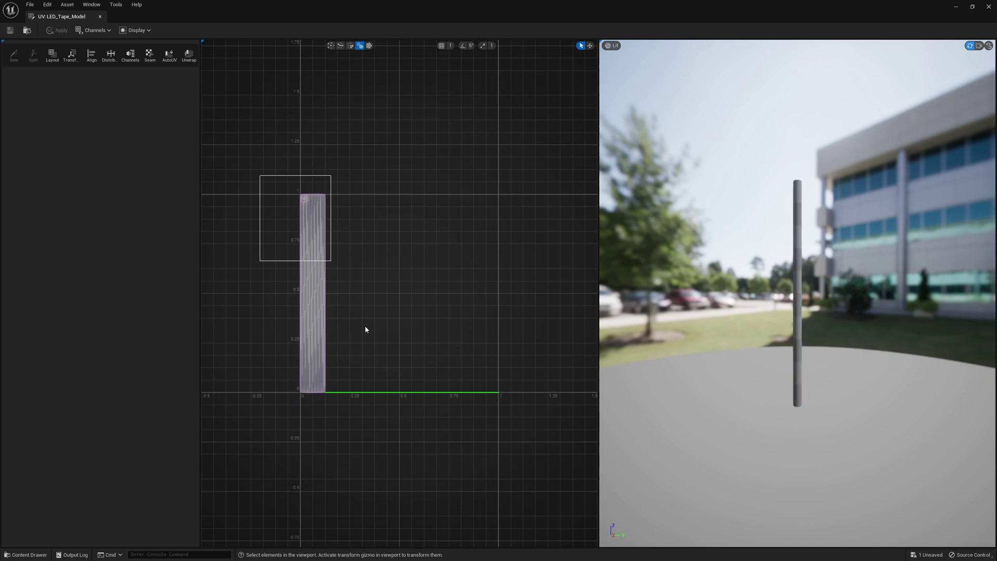
Rotate the tape mesh's whole UV island 90° clockwise and accept the transform
drag(265, 181, 405, 465)
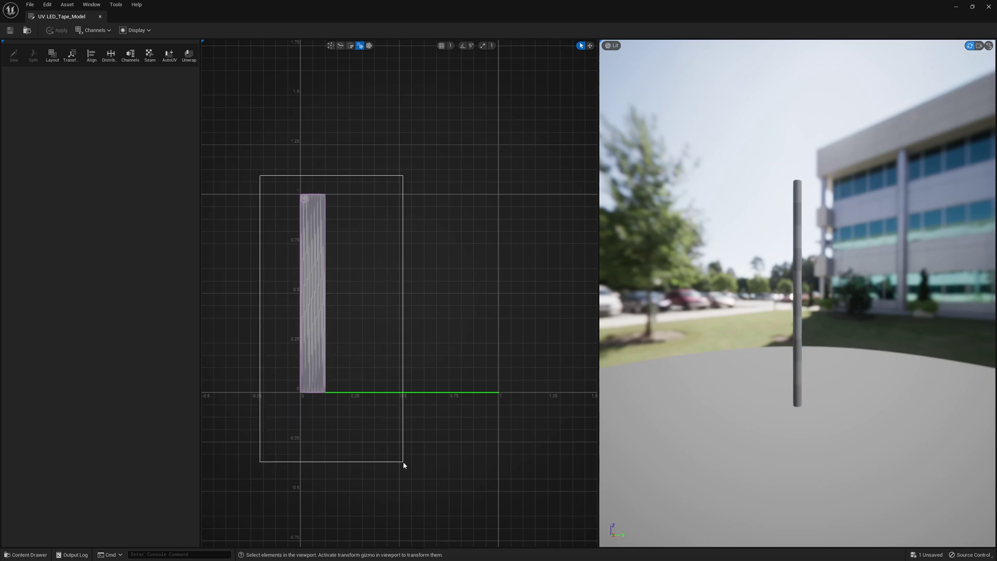
click(71, 55)
double_click(97, 134)
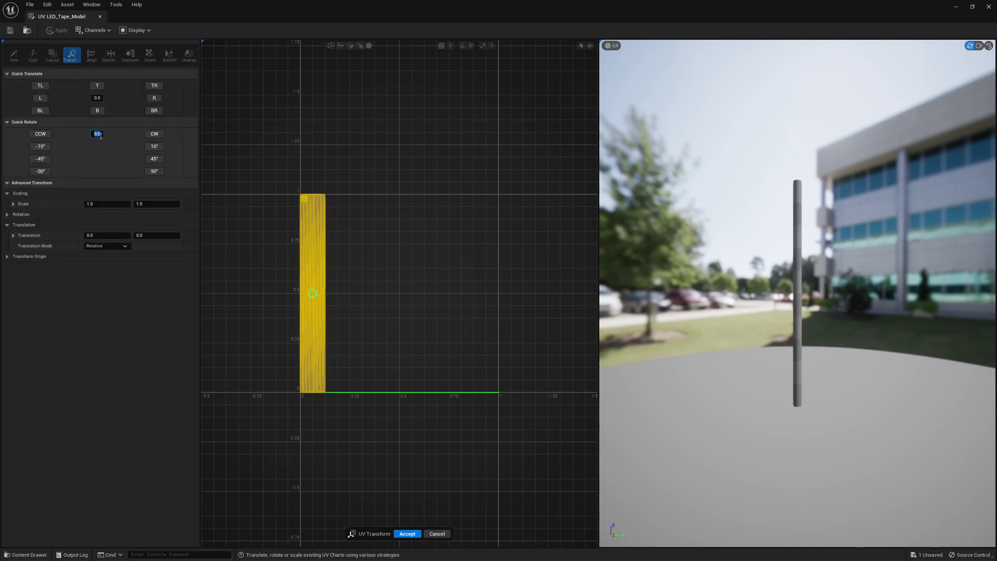
text(90)
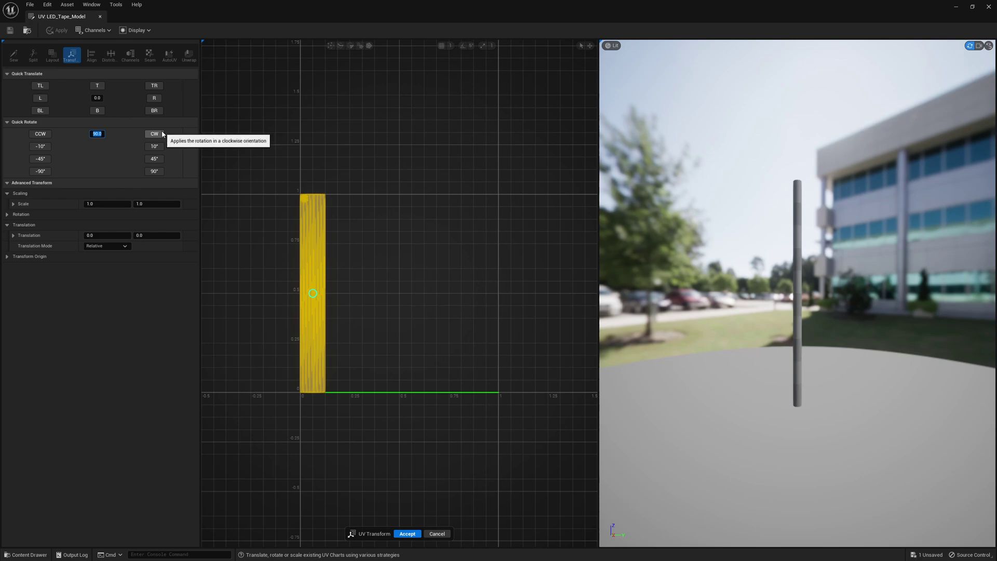
click(154, 134)
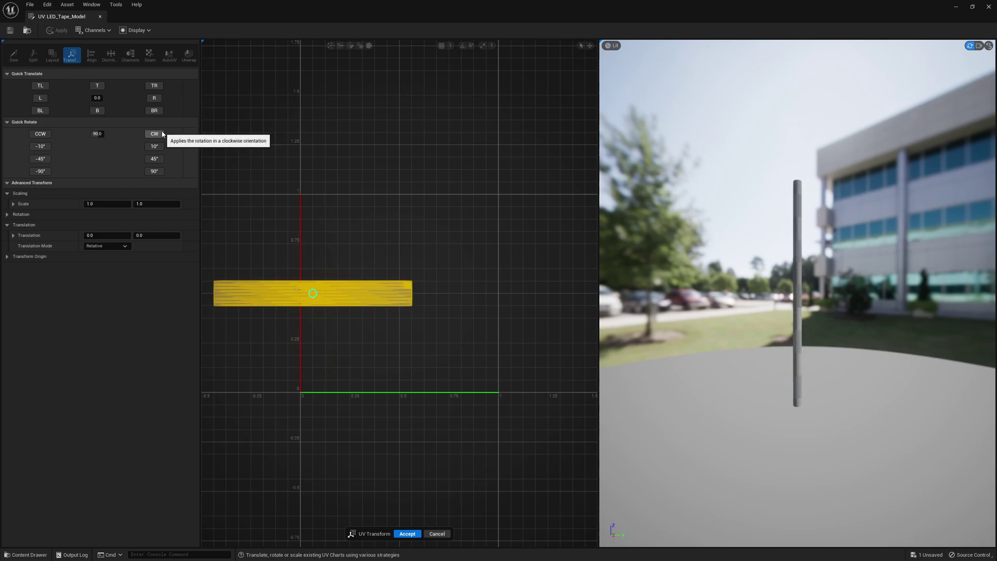
click(407, 534)
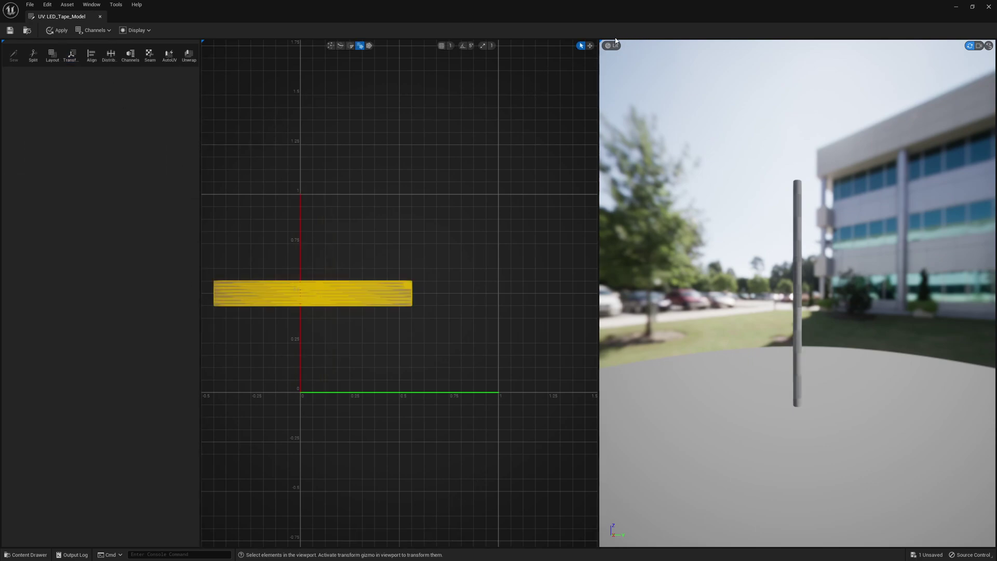
Slide the UV island right to span 0–1, apply the changes, and close the UV editor
click(590, 45)
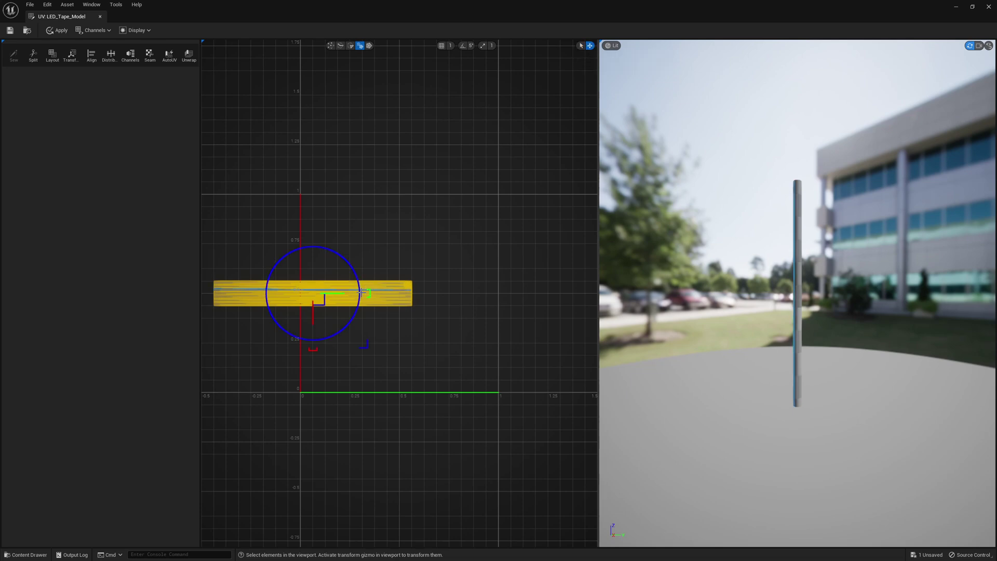
drag(341, 295, 425, 301)
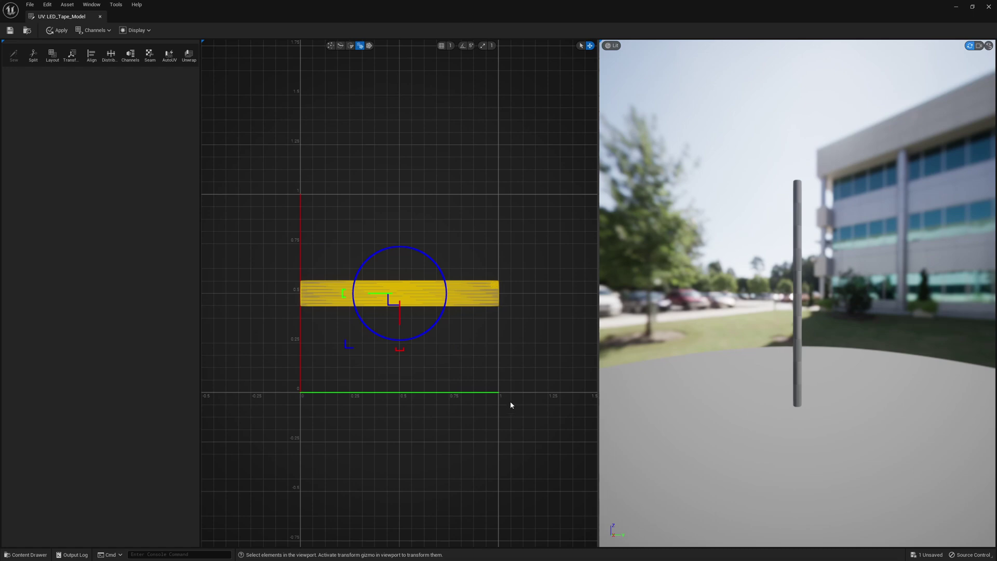
click(472, 364)
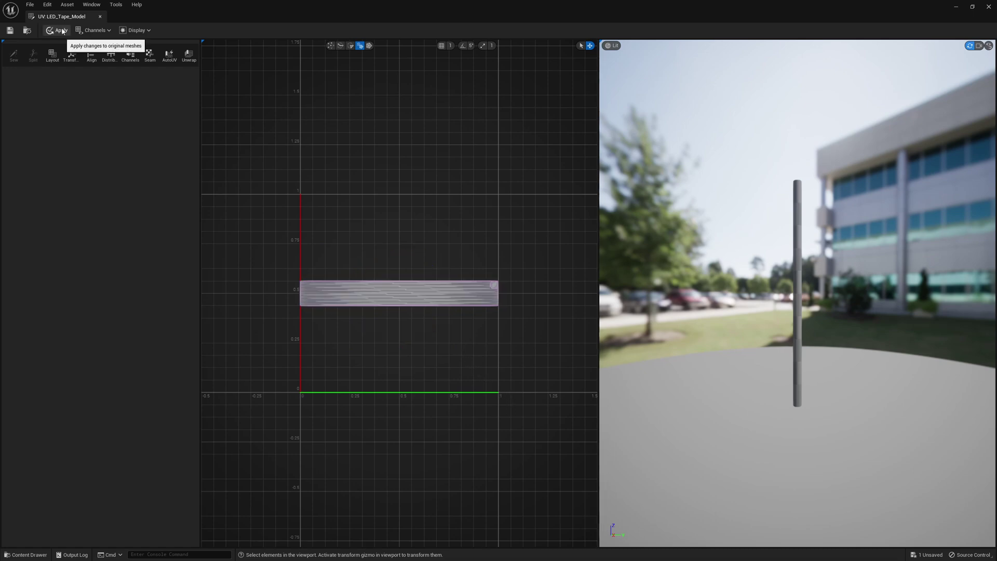
click(62, 32)
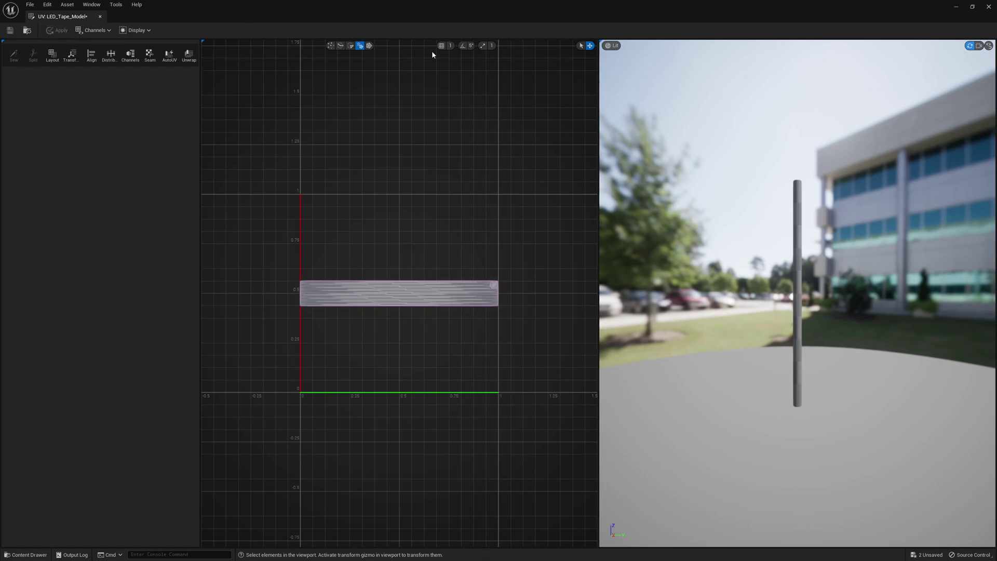
click(991, 5)
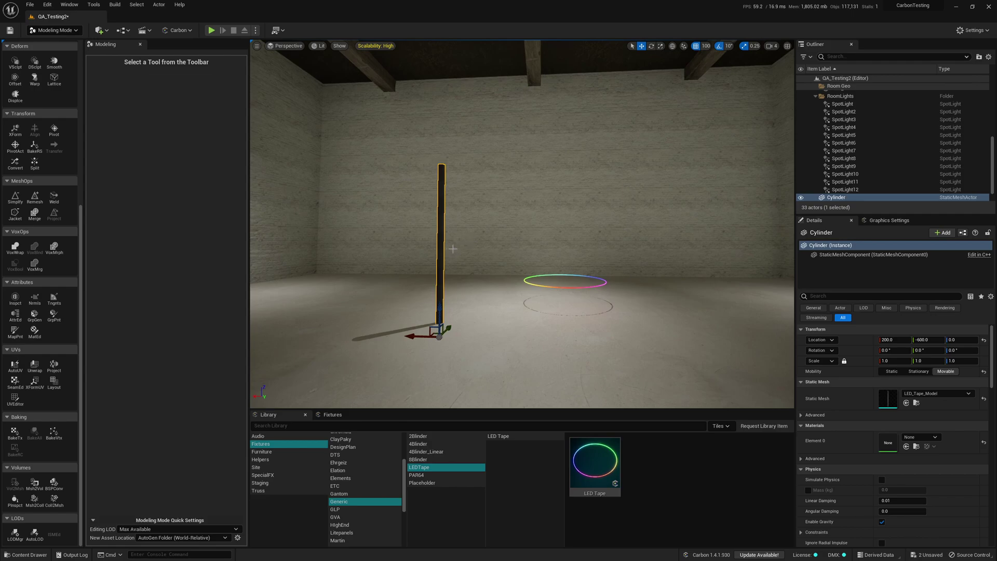
Delete the Cylinder actor and switch the editor back to Selection Mode
key(Delete)
click(54, 29)
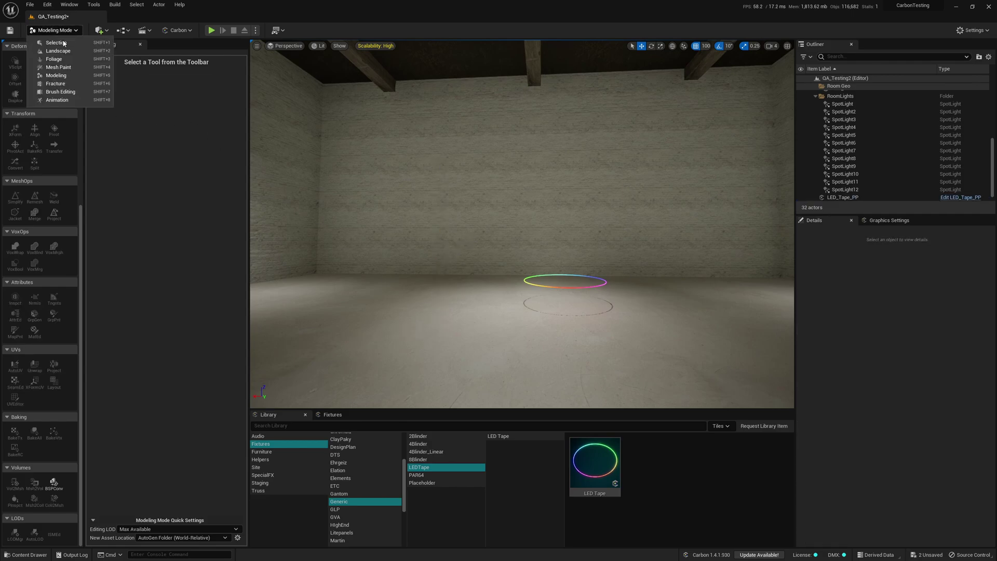
click(59, 41)
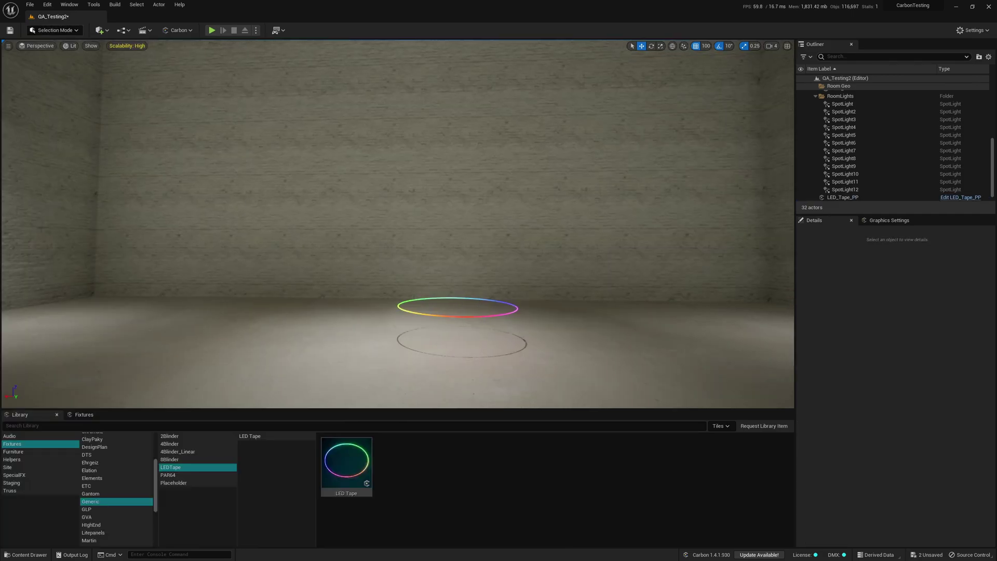
scroll(459, 302, up, 4)
Select the LED_Tape_PP ring and browse the Content Drawer for its tape mesh
click(472, 330)
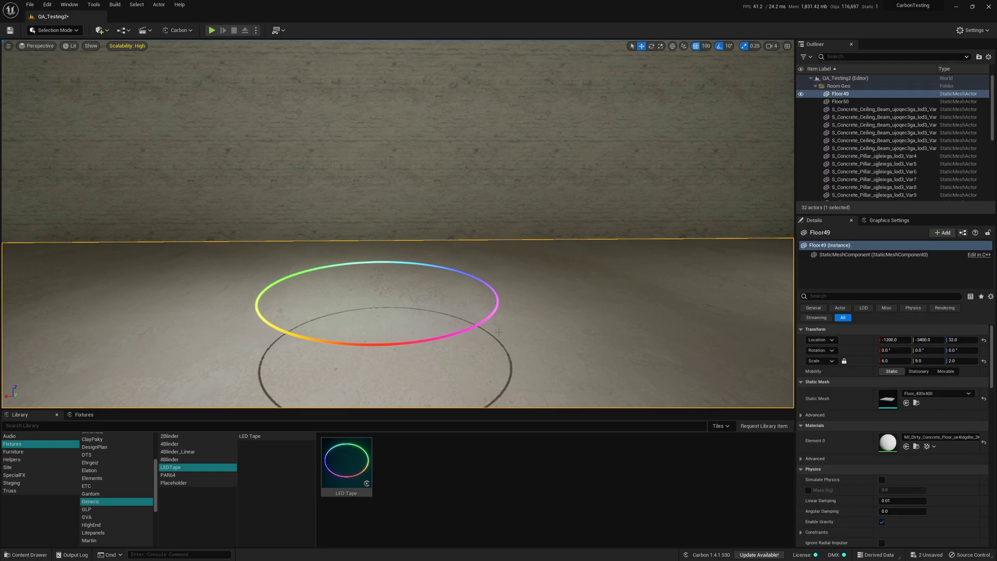
click(473, 330)
scroll(472, 330, up, 2)
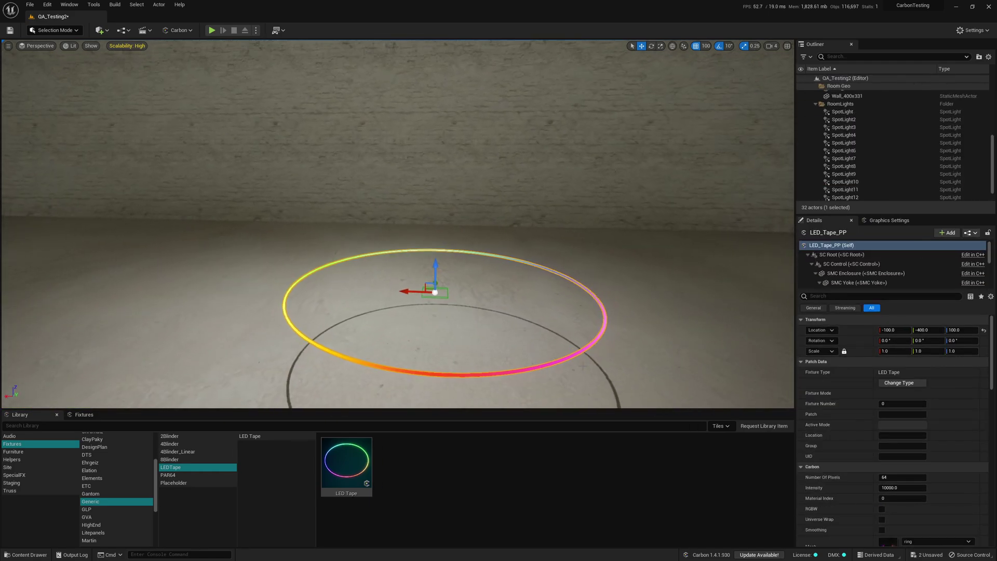
scroll(847, 487, down, 1)
scroll(897, 452, down, 2)
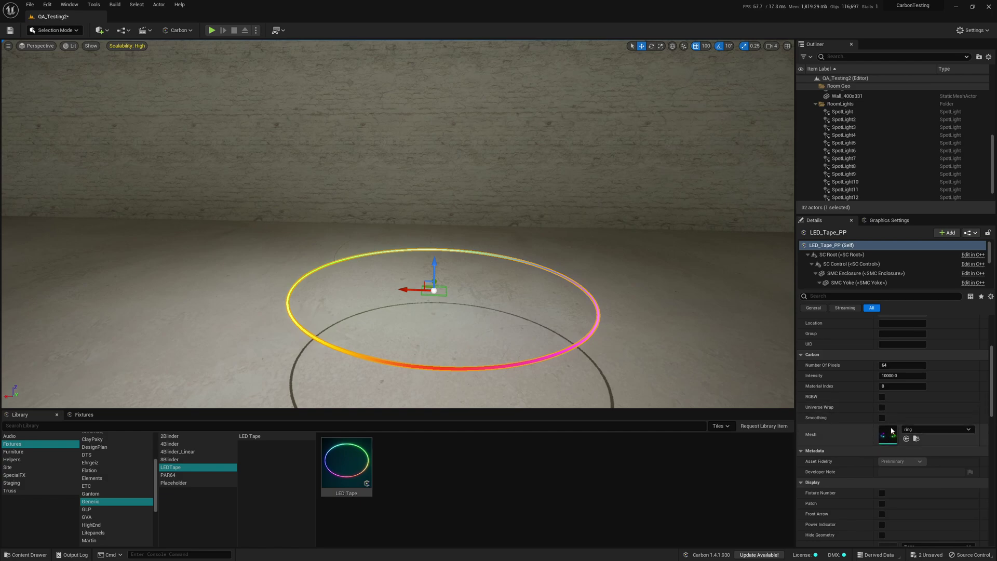
click(906, 438)
Set LED_Tape_PP's Mesh to LED_Tape_Model, rotate it flat, and slide it along the floor
click(282, 421)
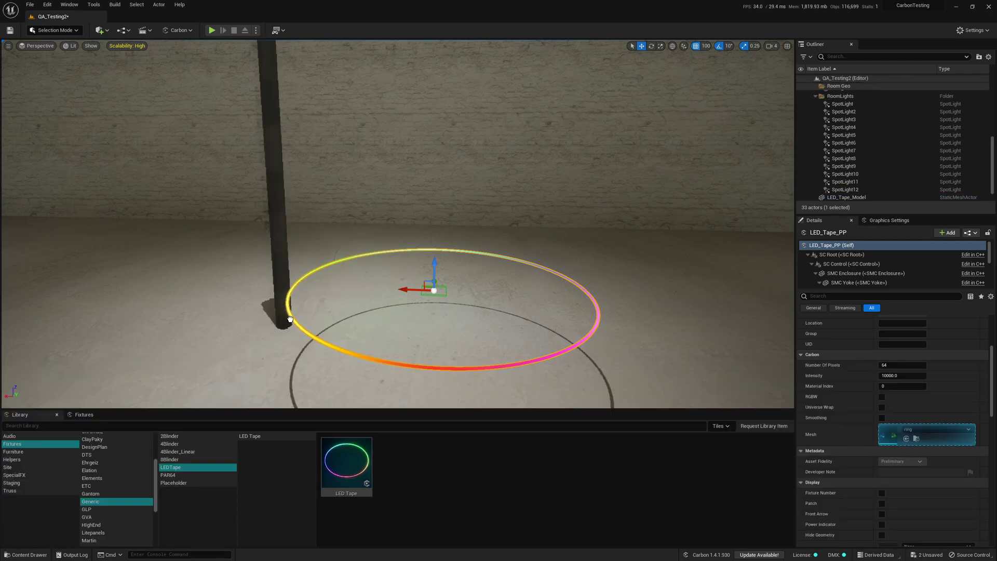
right_drag(437, 235, 406, 234)
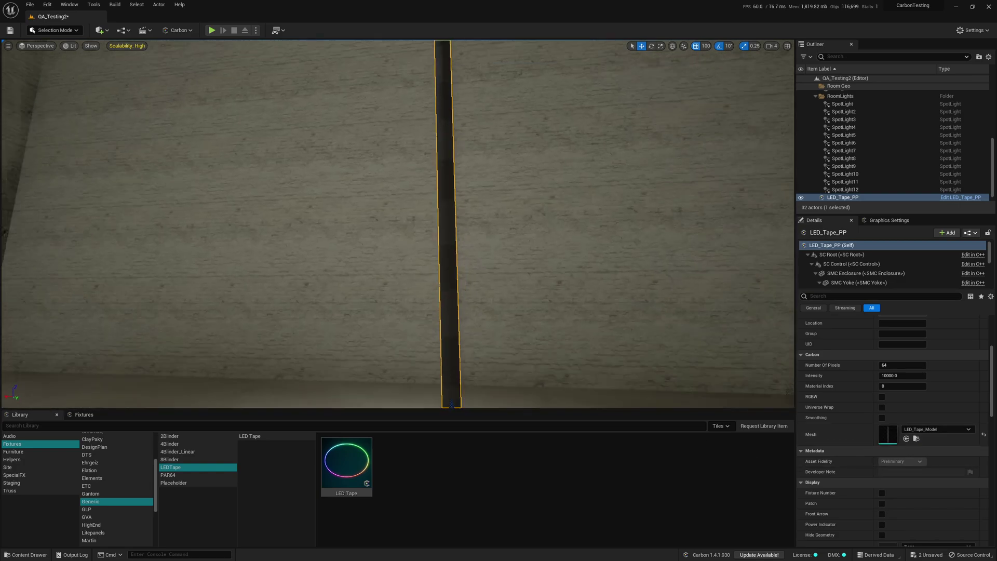
scroll(398, 233, down, 3)
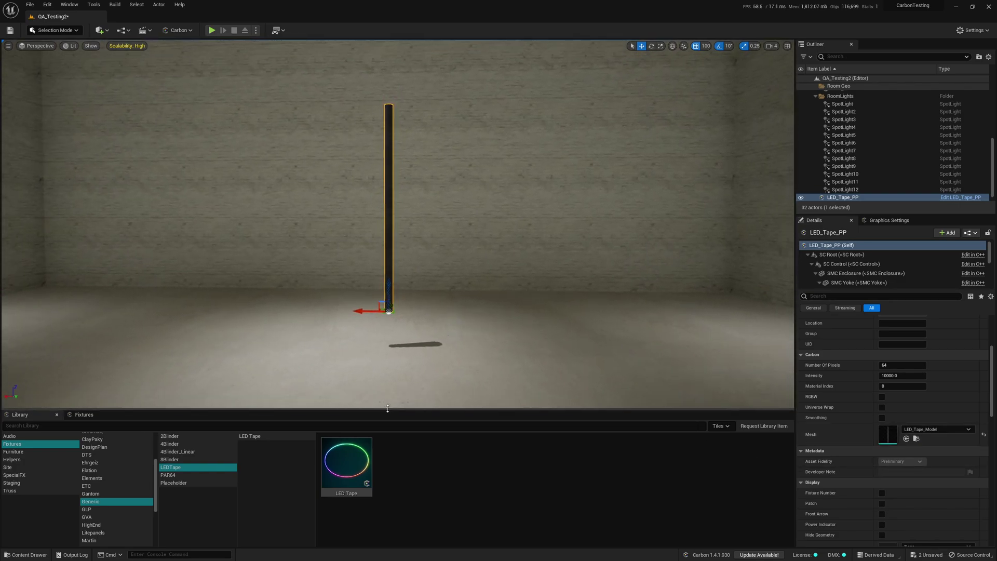
key(e)
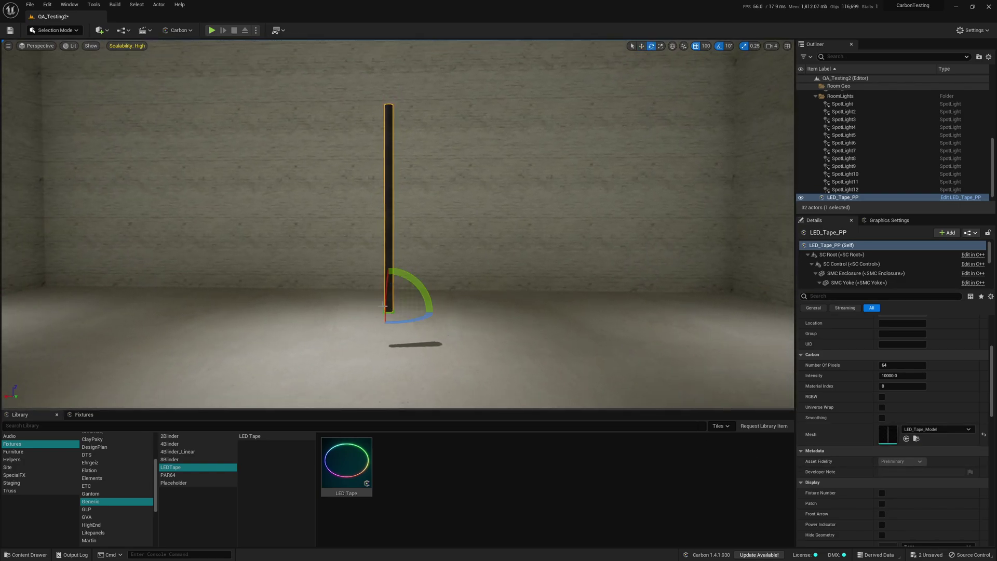
mouse_move(409, 290)
mouse_down()
mouse_move(372, 268)
mouse_move(389, 258)
mouse_up()
key(w)
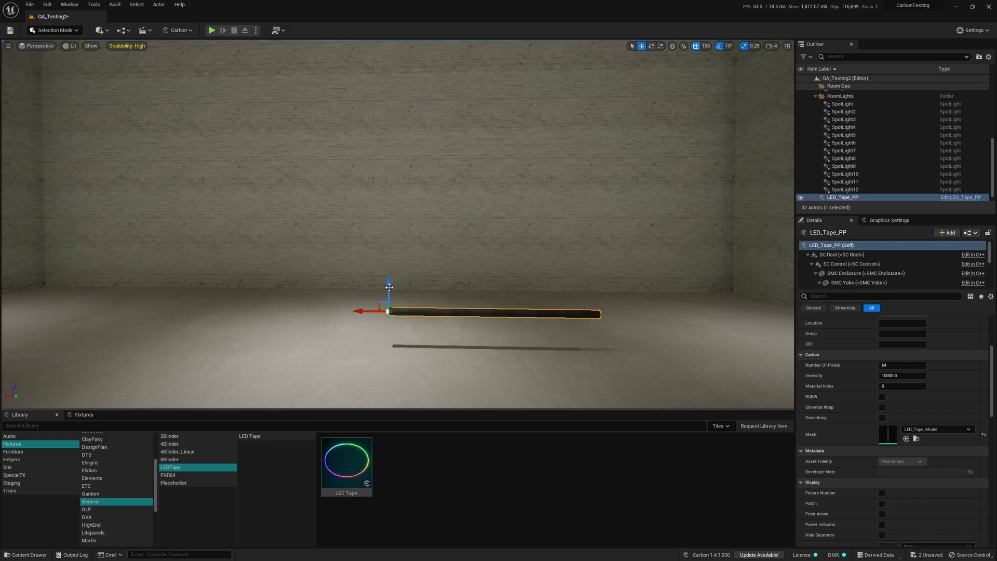
mouse_move(363, 311)
mouse_down()
mouse_move(47, 310)
mouse_move(234, 320)
mouse_move(655, 313)
mouse_up()
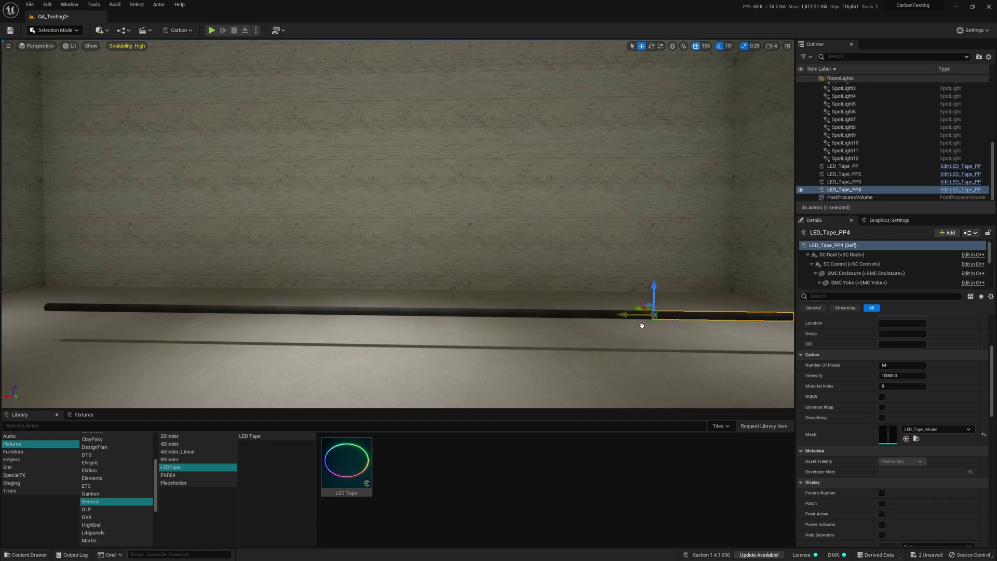
Select LED_Tape_PP through PP4 and set Number Of Pixels to 50
click(94, 310)
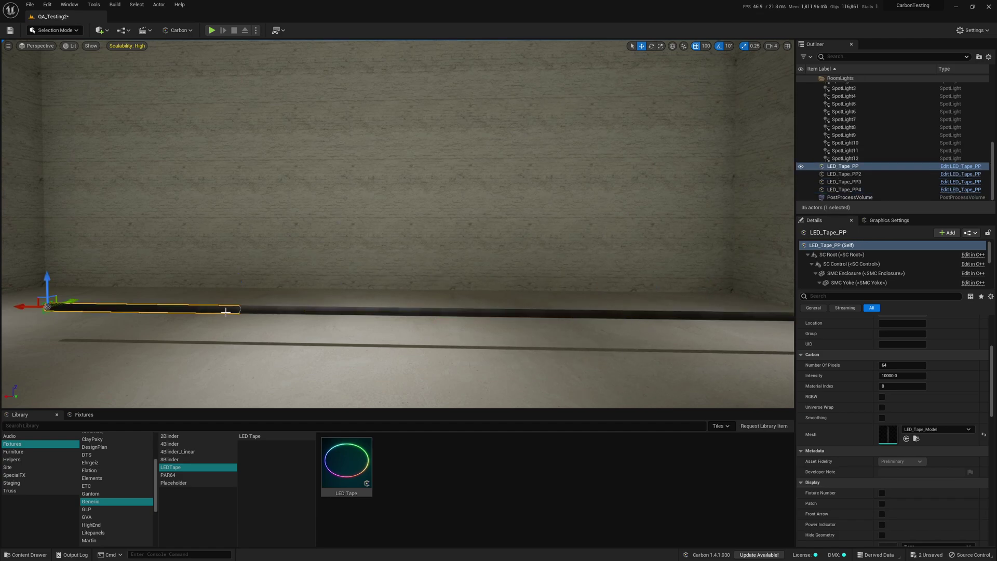
shift+click(299, 311)
shift+click(525, 313)
shift+click(702, 314)
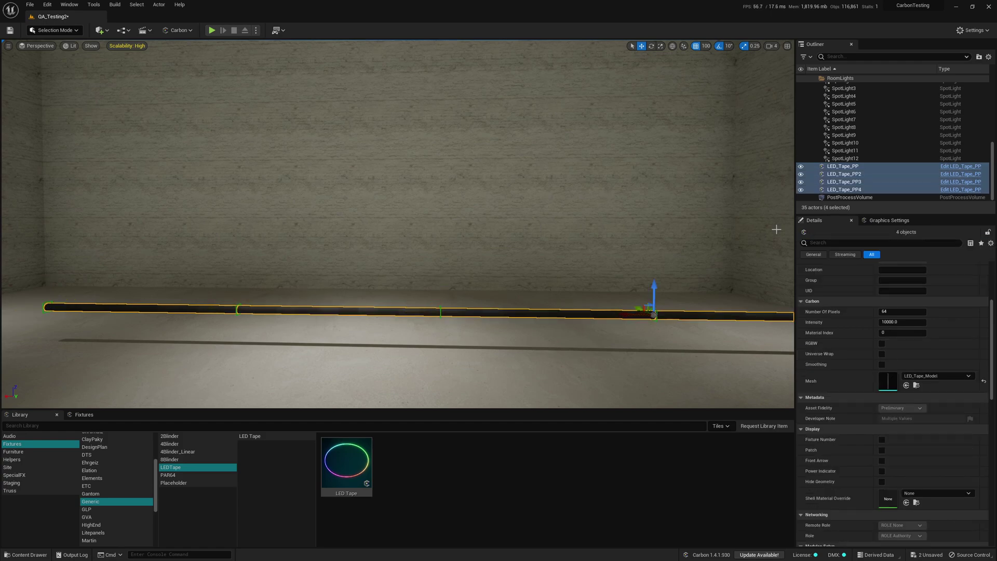
right_drag(701, 235, 662, 242)
scroll(897, 413, up, 3)
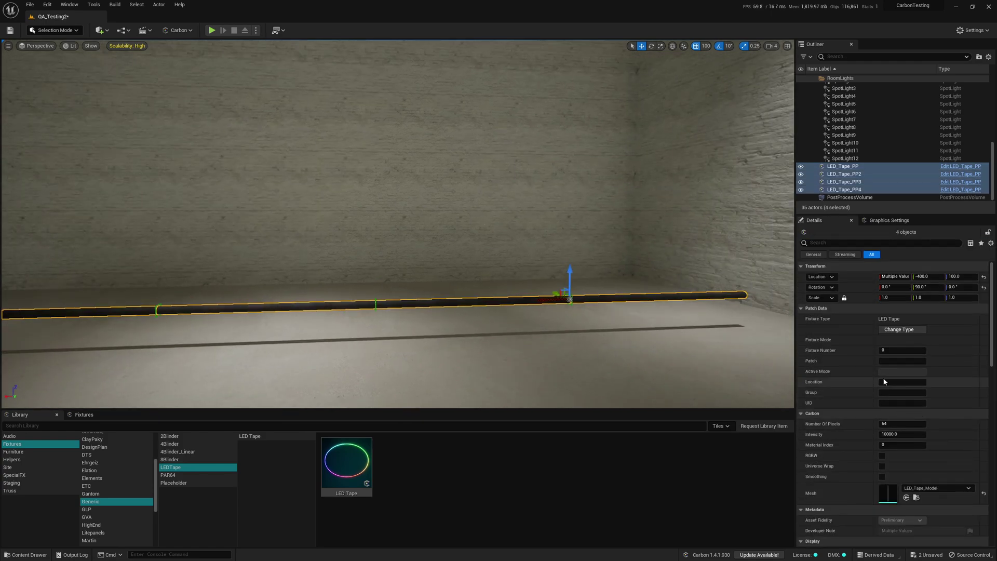
click(901, 385)
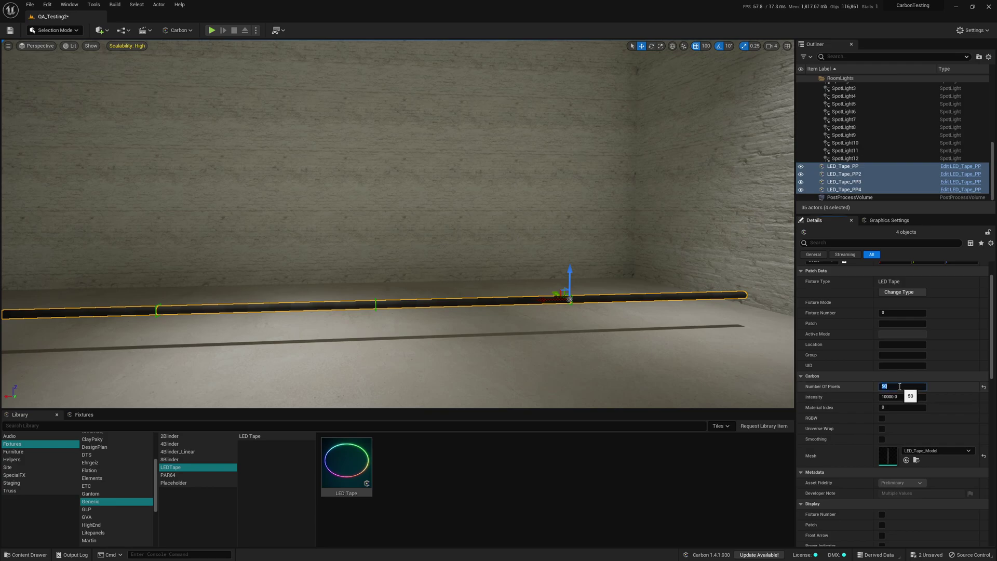
click(902, 396)
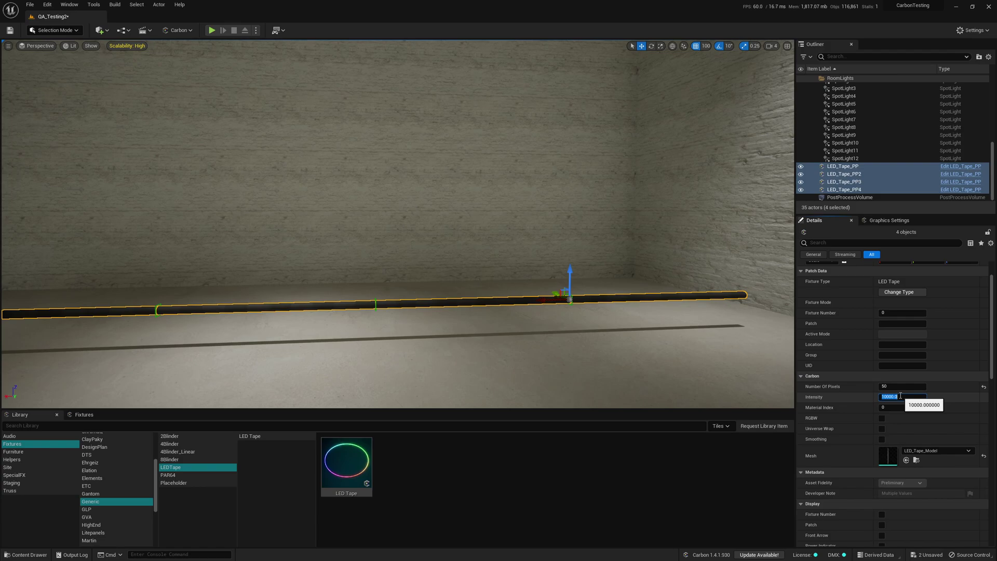
Keep the tapes' Material Index at 0 and leave RGBW turned off
click(903, 406)
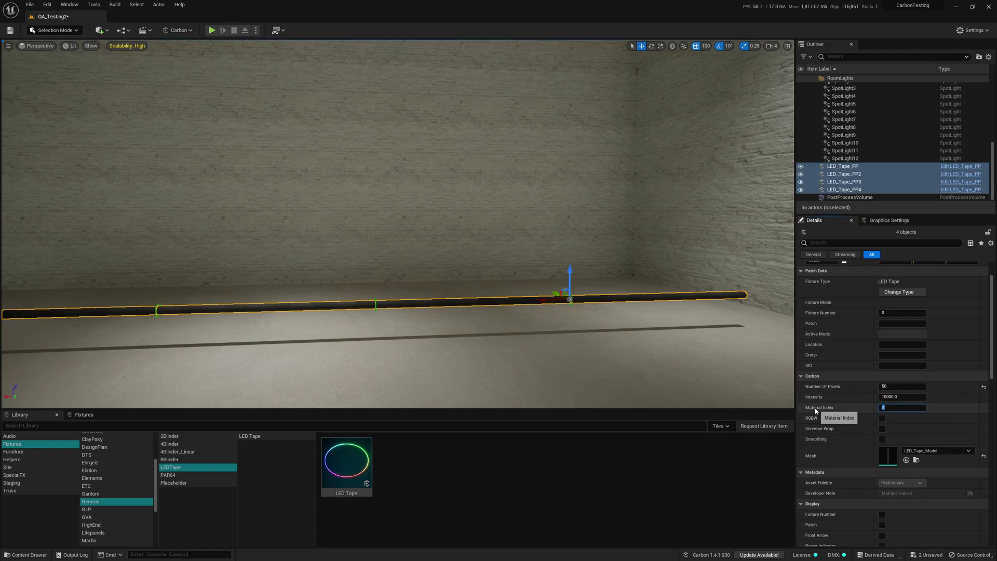
key(Return)
click(901, 407)
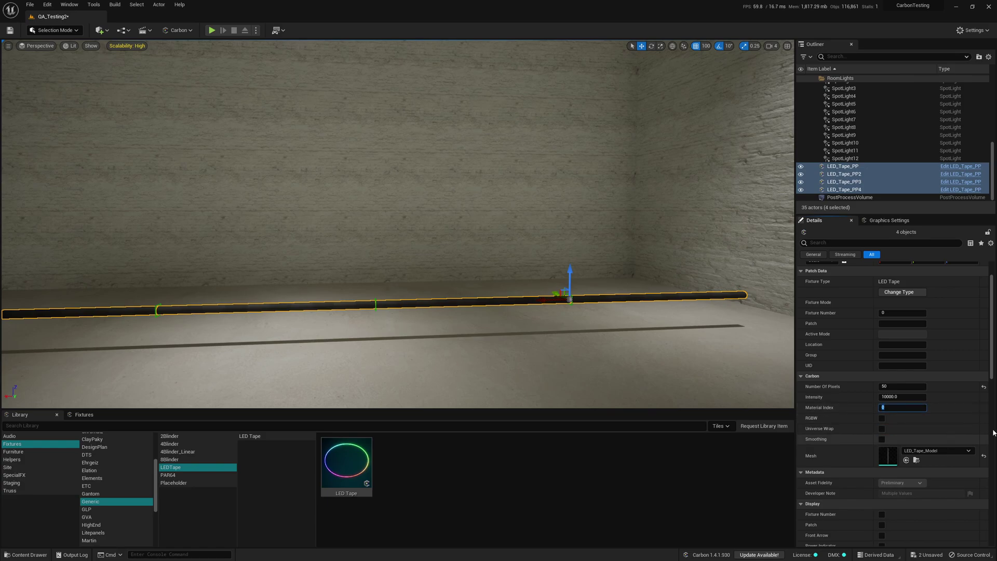
key(Return)
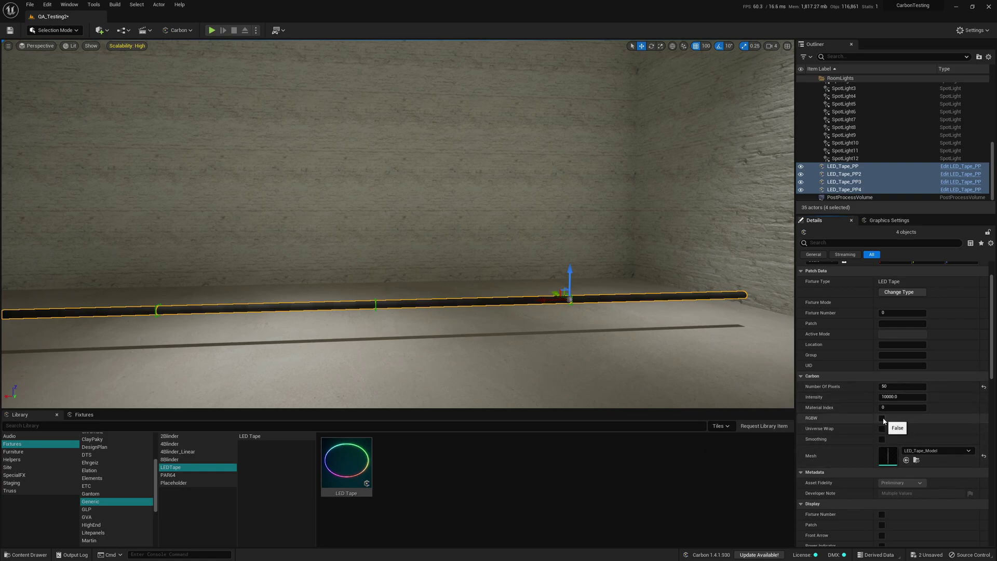
click(883, 419)
click(884, 420)
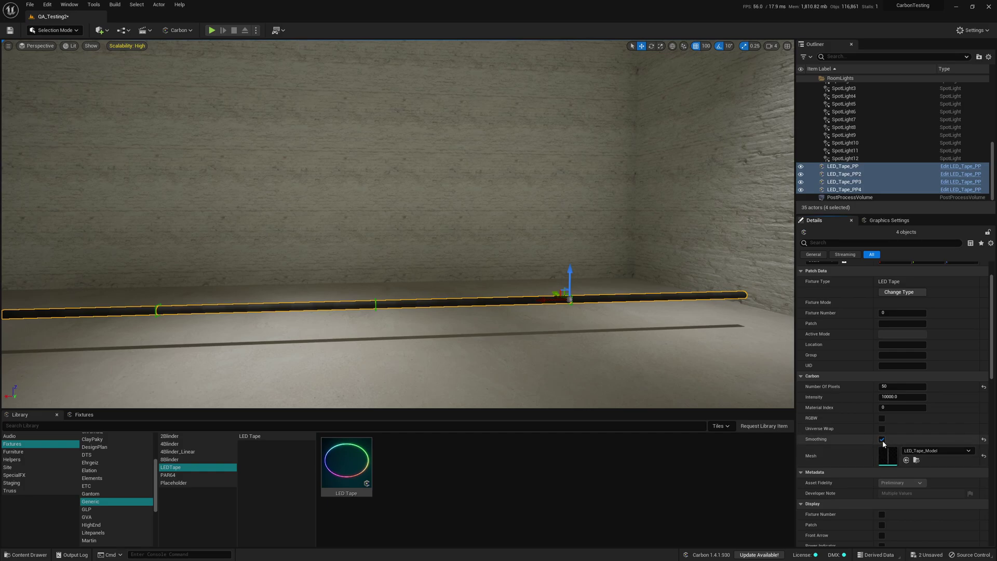
scroll(858, 478, up, 2)
Open the Auto Patch dialog for the selected tapes from the fixture patch table
right_drag(467, 234, 433, 253)
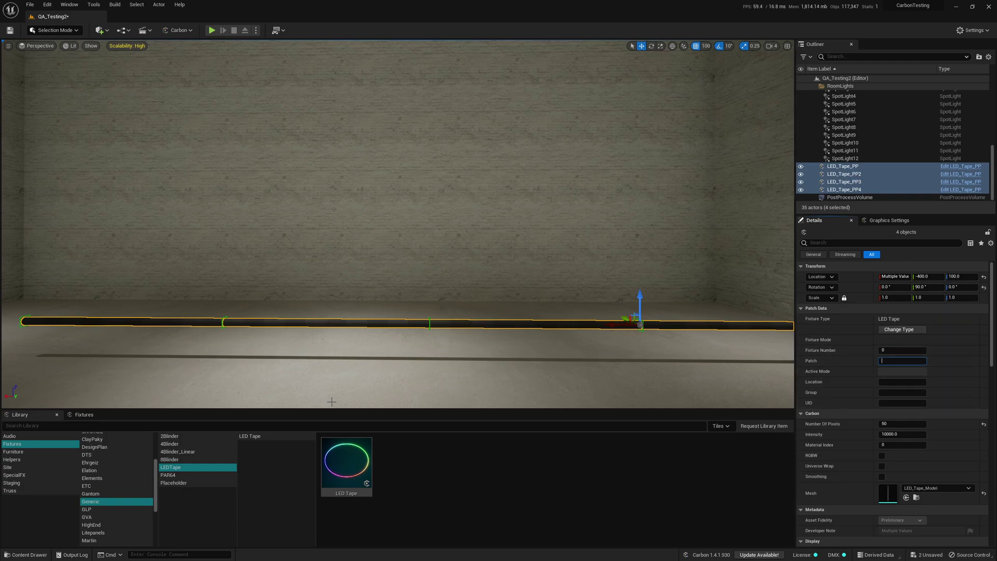
click(84, 415)
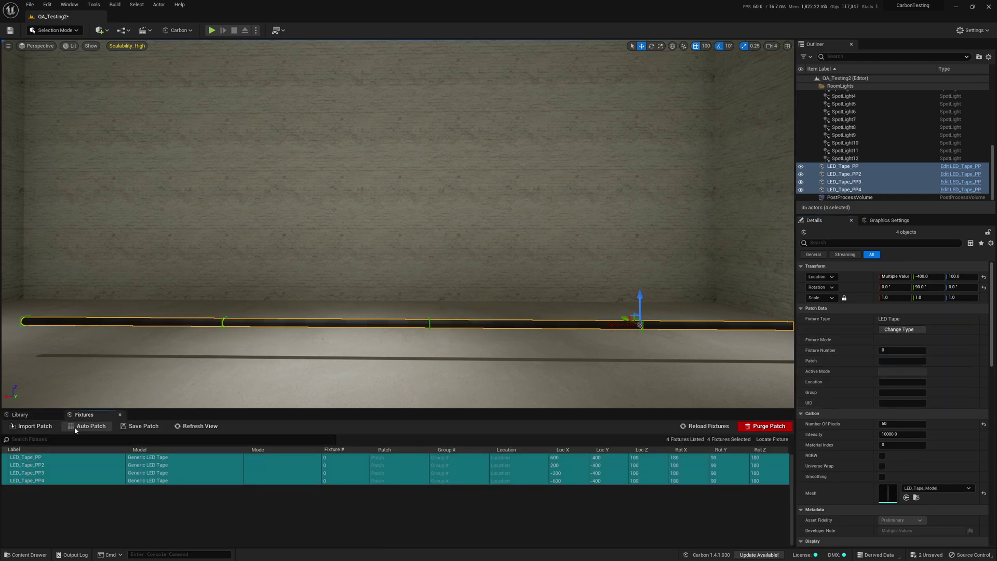
click(90, 426)
Auto-patch with Update Patch, start 1.1, manual increment 150 and Universe Autowrap
drag(396, 126, 427, 146)
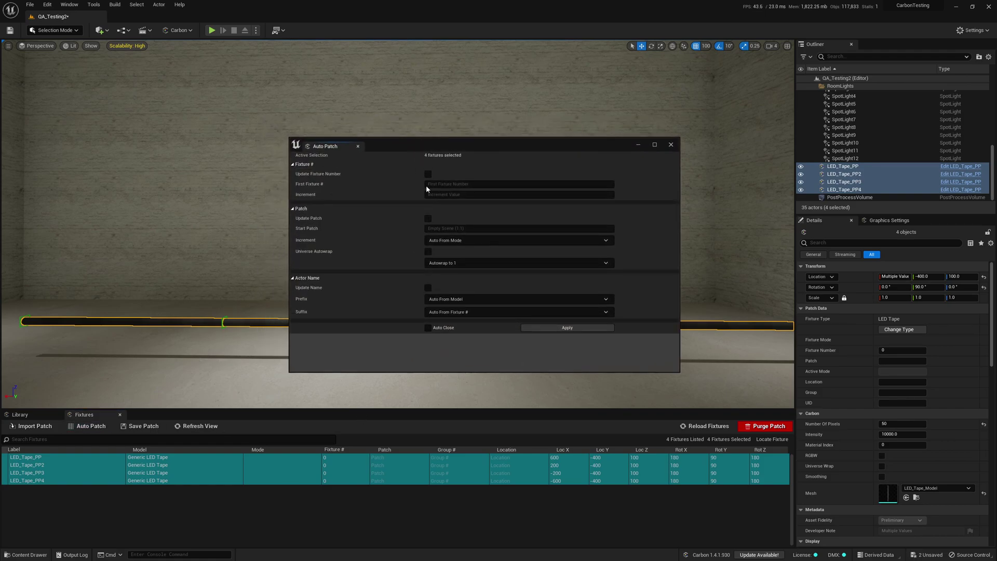
click(427, 218)
click(437, 228)
text(1.1)
click(452, 241)
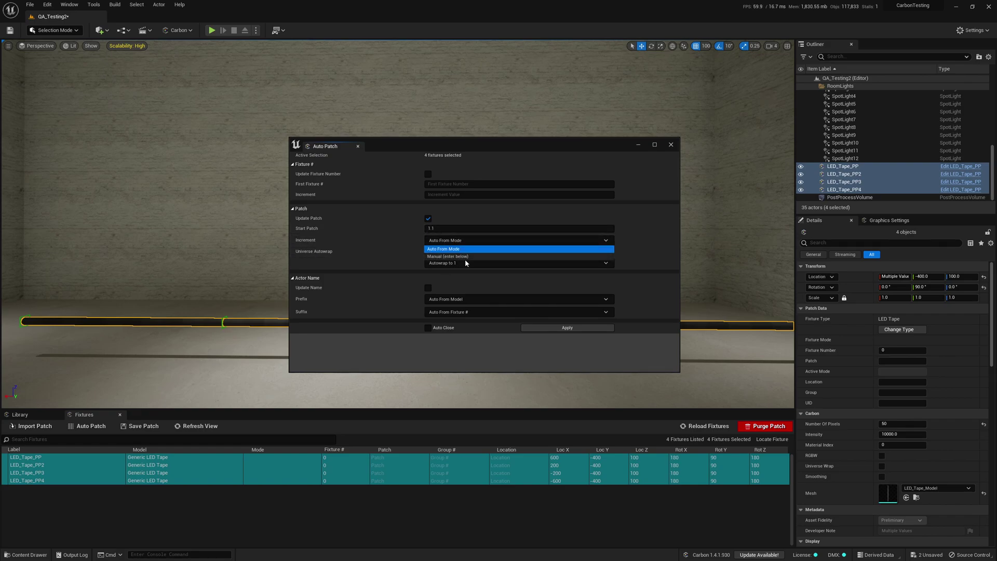
click(465, 257)
text(150)
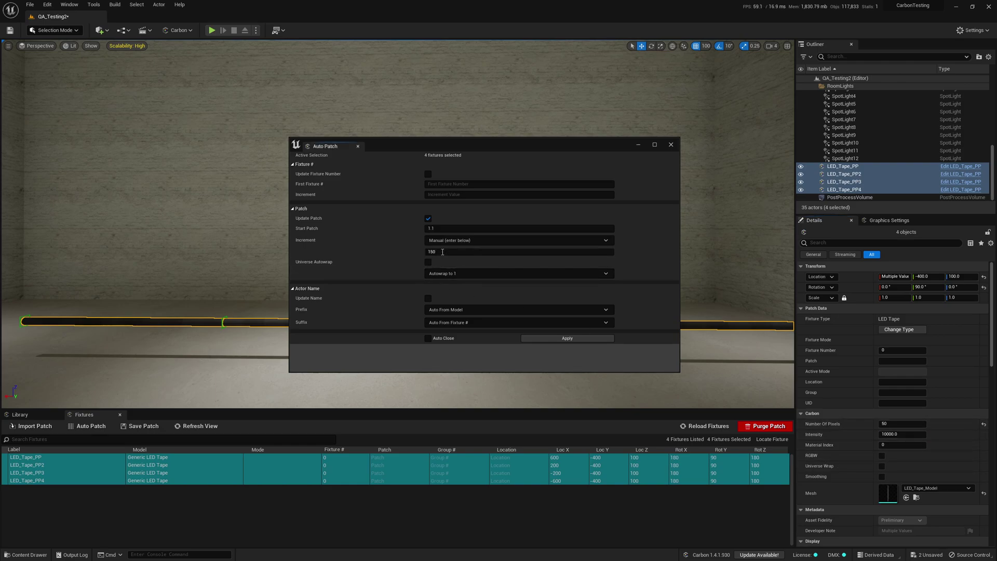
click(427, 263)
click(581, 338)
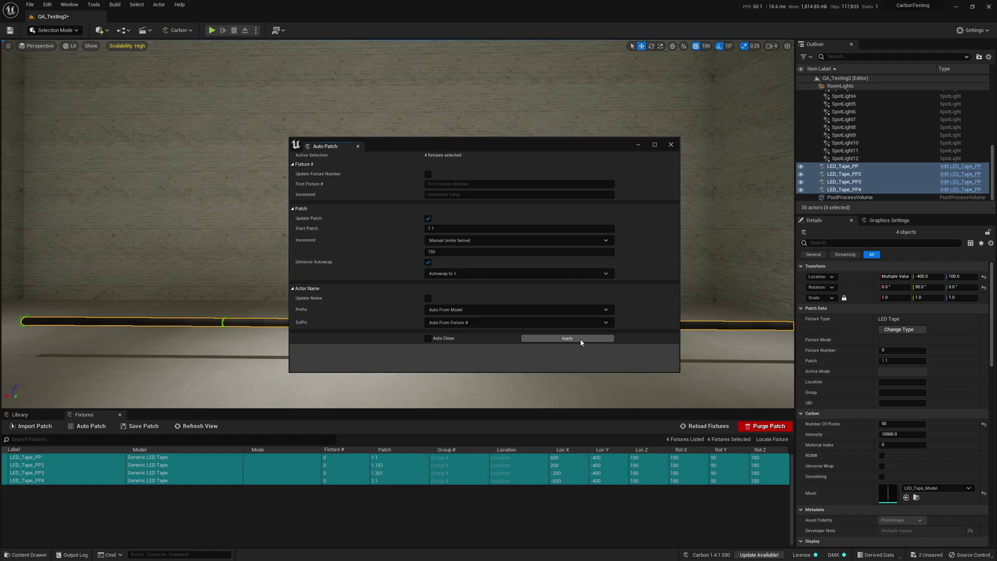
click(671, 144)
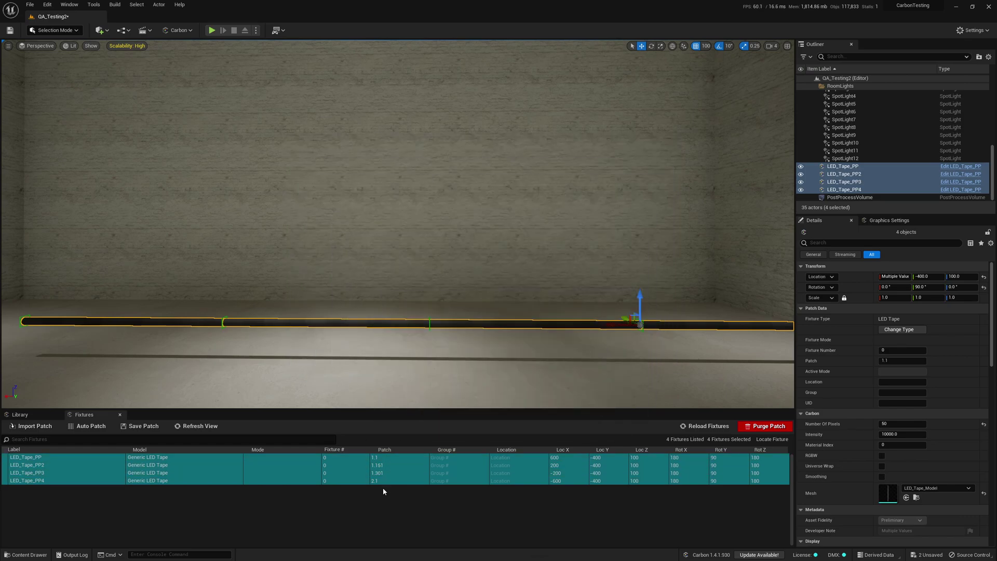
scroll(336, 221, down, 2)
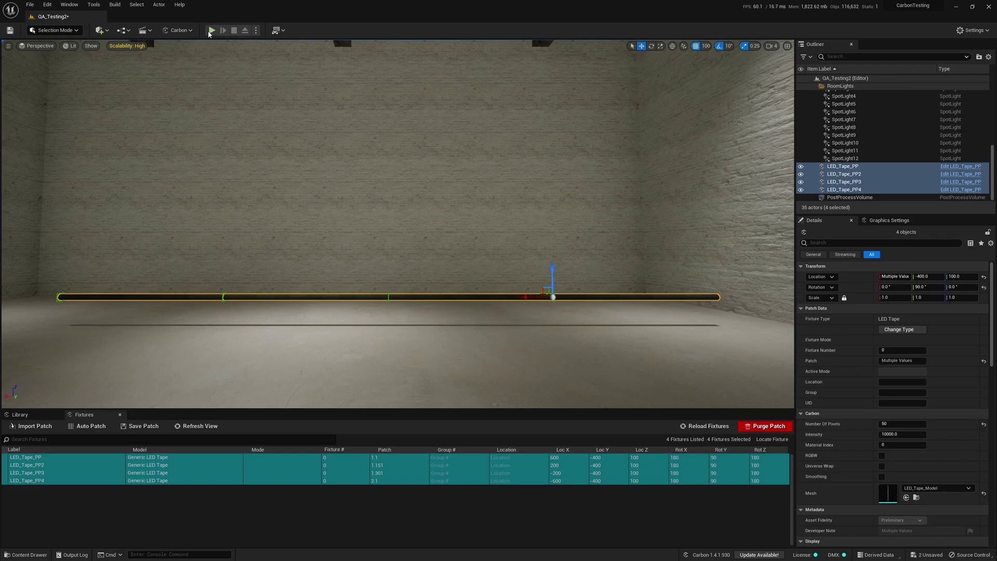
Start Play In Editor so the four patched LED tapes glow red along the wall
click(211, 31)
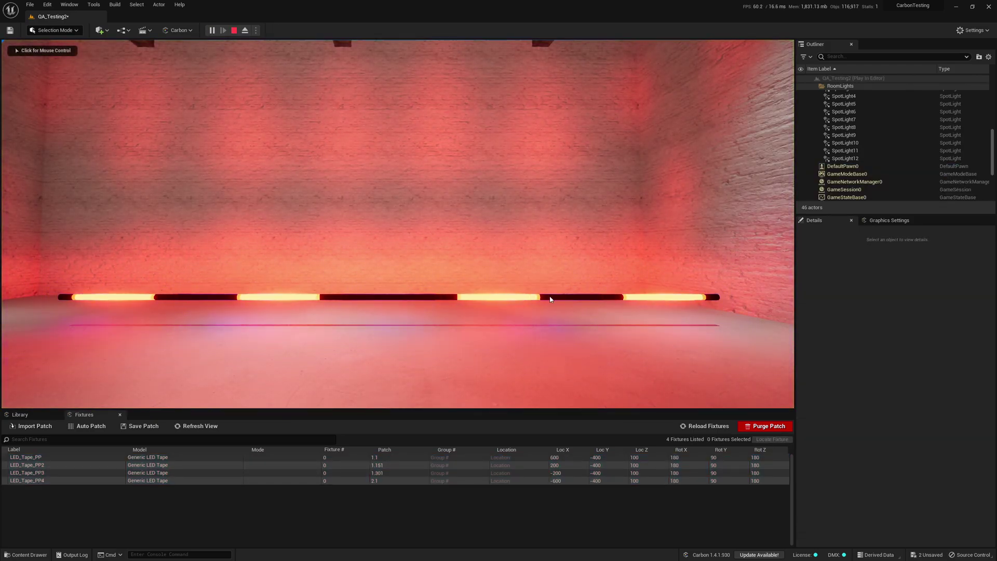